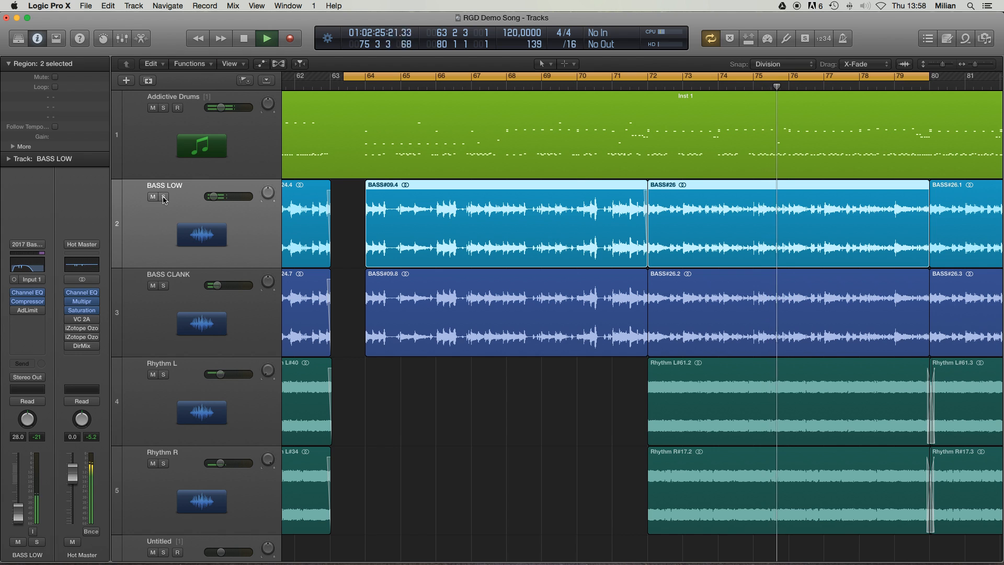
Step: Stop playback, solo the BASS LOW and BASS CLANK tracks, and play them together
{"action": "key", "text": "space"}
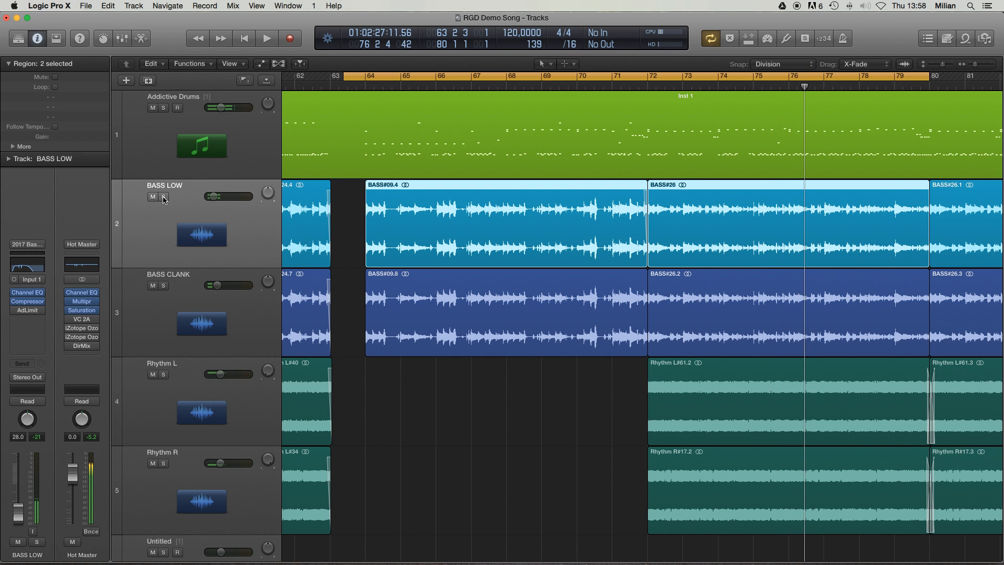
{"action": "left_click", "coordinate": [164, 197]}
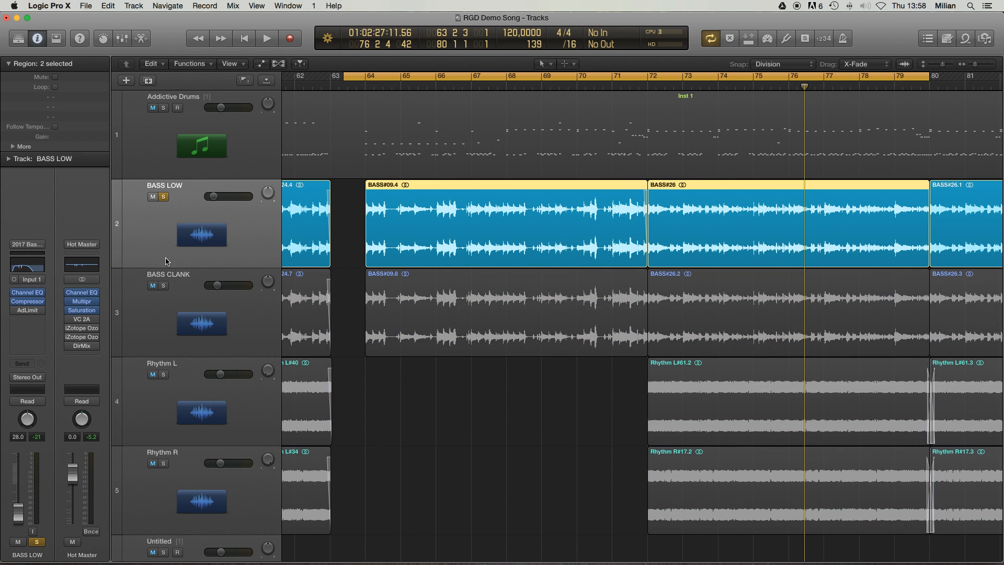
{"action": "left_click", "coordinate": [164, 285]}
{"action": "key", "text": "space"}
Step: Move the cycle start to 63 4 3 1 and enable the Adaptive Limiter on BASS LOW during playback, stopping playback when done
{"action": "left_click_drag", "start_coordinate": [345, 79], "coordinate": [362, 85]}
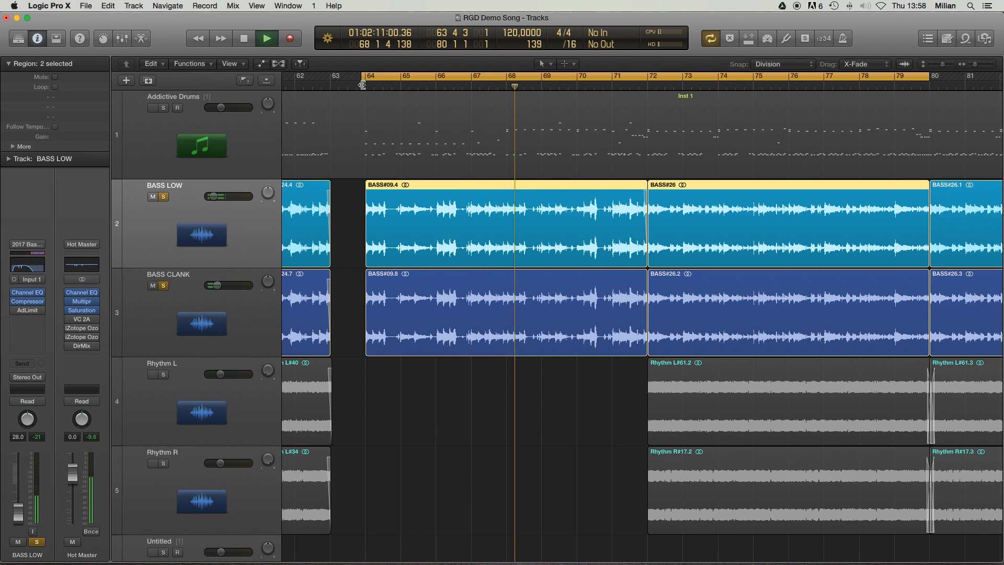
{"action": "left_click", "coordinate": [15, 311]}
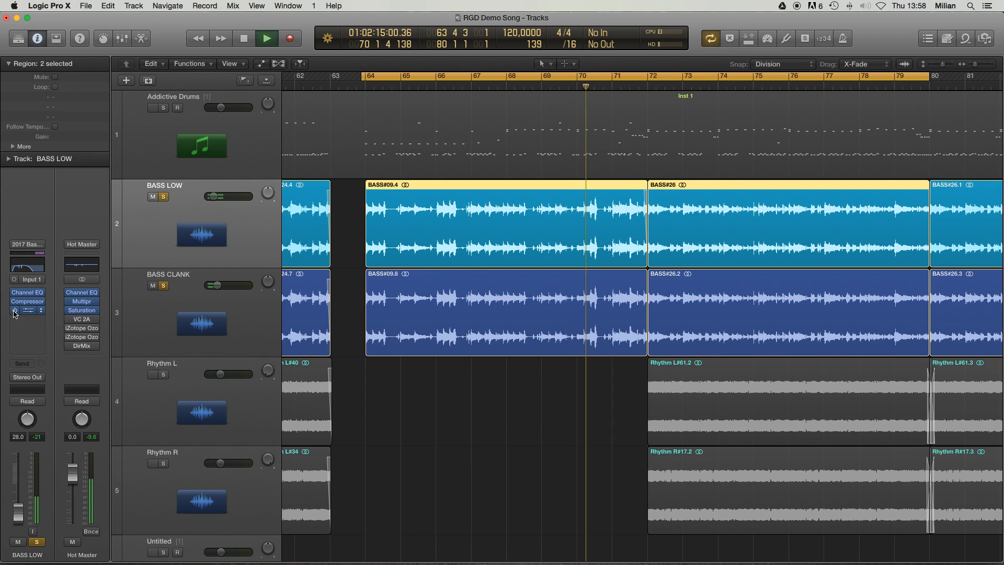
{"action": "key", "text": "space"}
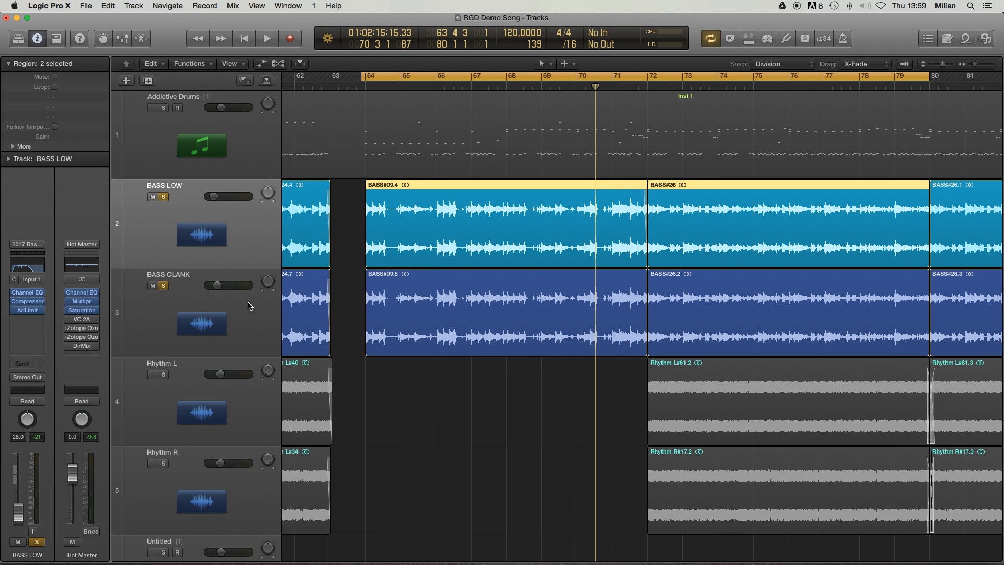
Step: Unsolo BASS CLANK and play a short passage of BASS LOW on its own
{"action": "left_click", "coordinate": [163, 286]}
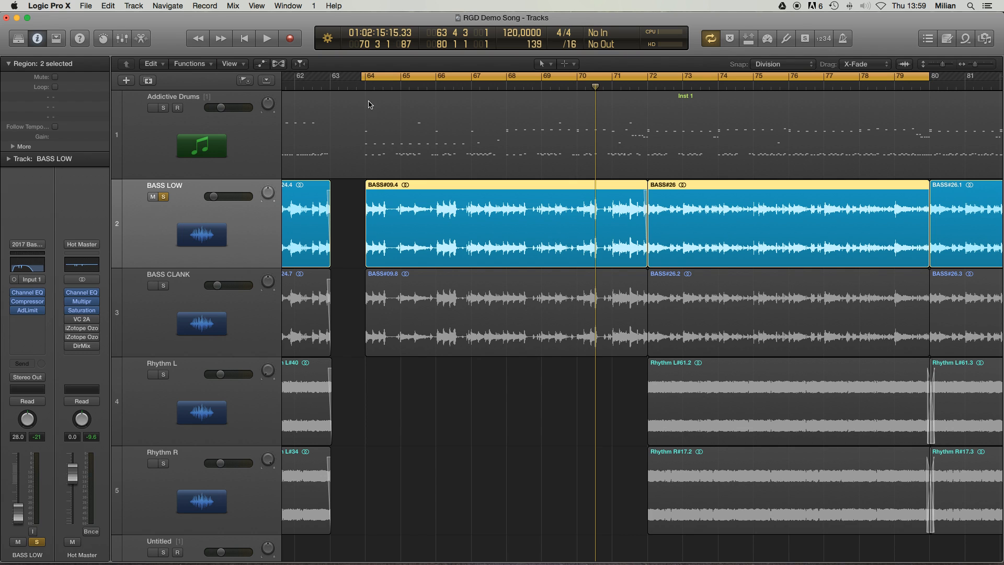
{"action": "key", "text": "space"}
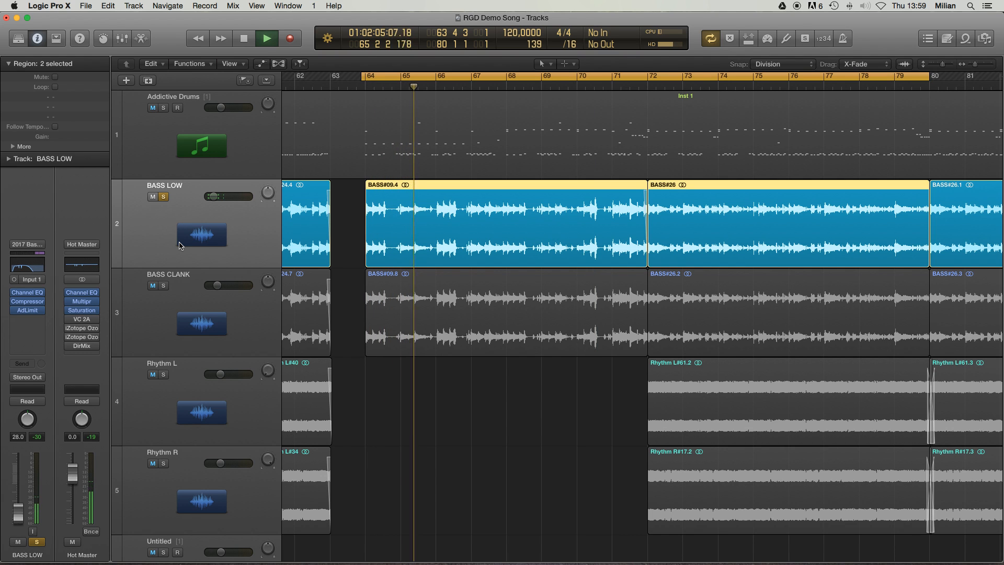
{"action": "key", "text": "space"}
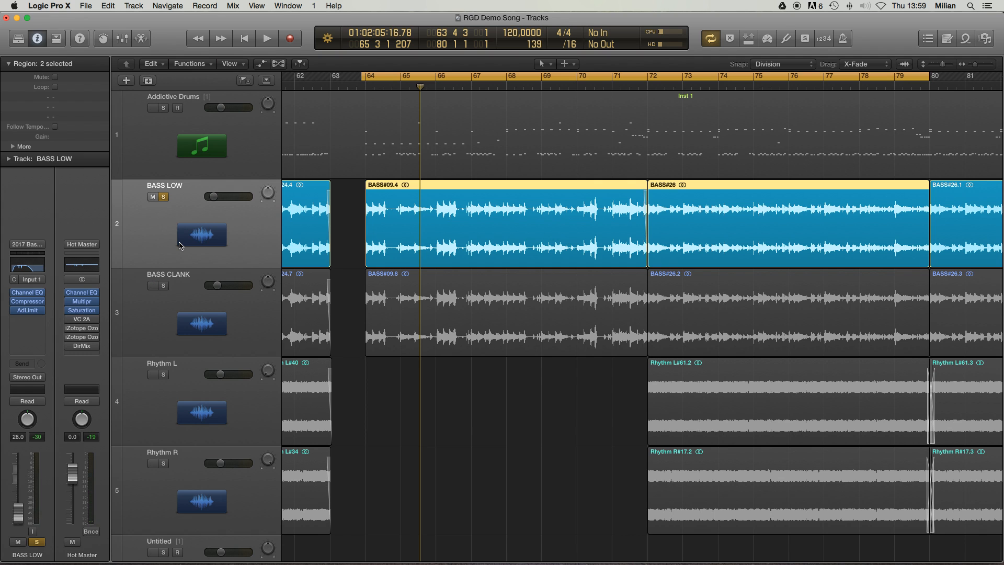
Step: Examine the Channel EQ curve and band settings on the BASS LOW track
{"action": "left_click", "coordinate": [27, 293]}
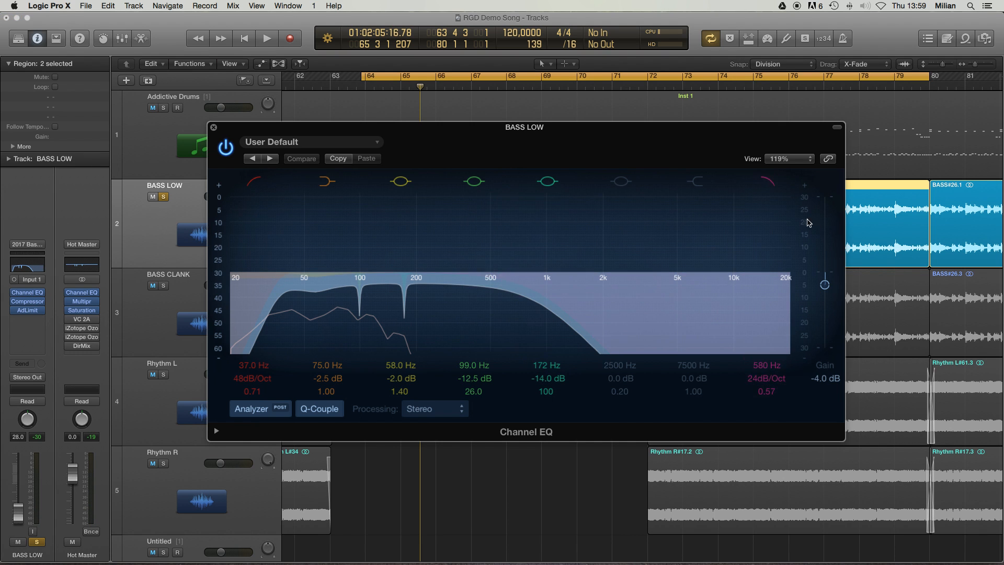
{"action": "left_click_drag", "start_coordinate": [439, 149], "coordinate": [542, 136]}
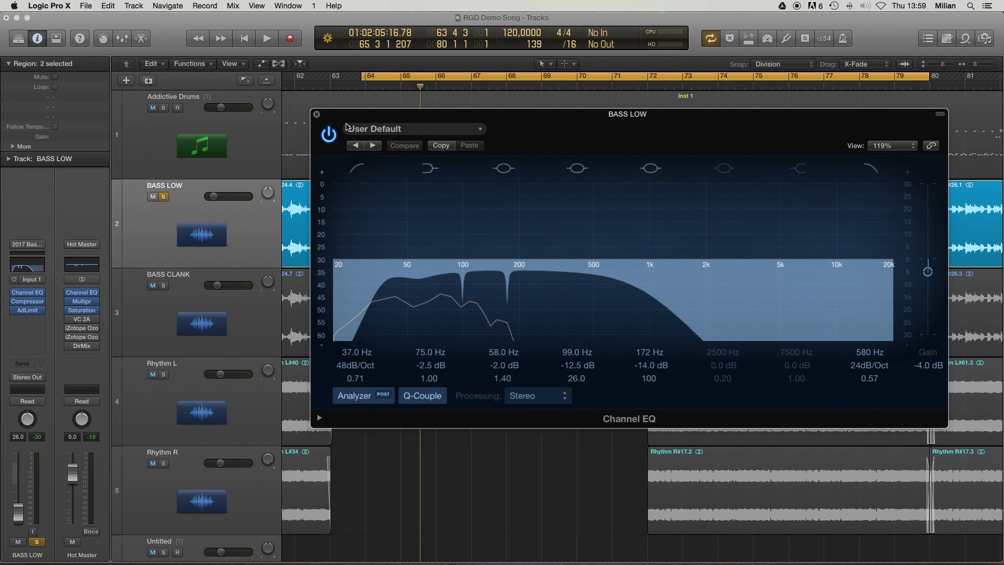
{"action": "left_click_drag", "start_coordinate": [520, 126], "coordinate": [516, 128]}
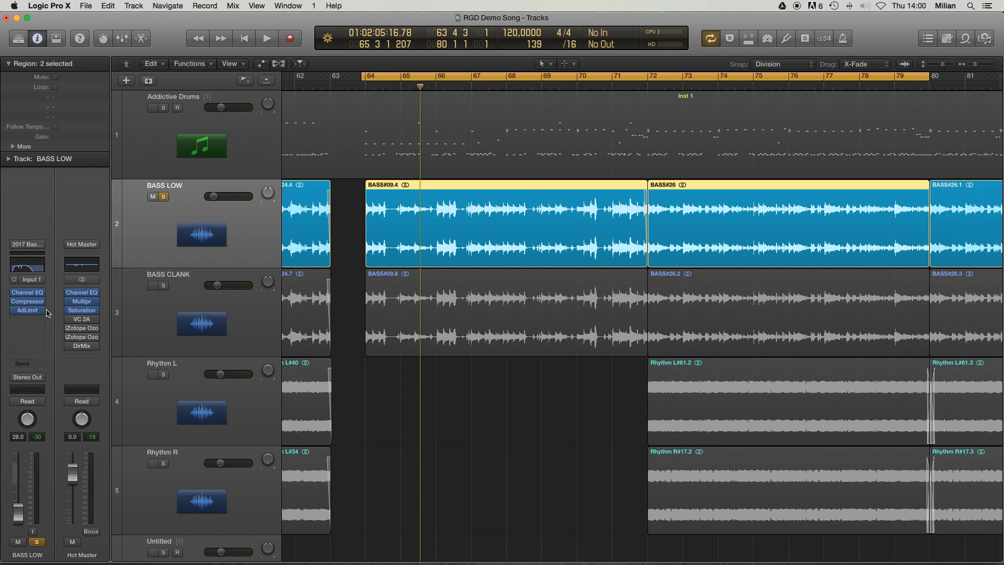
Step: Examine the Compressor settings on BASS LOW, with its plug-in window enlarged to 174%
{"action": "mouse_move", "coordinate": [30, 305]}
{"action": "left_click", "coordinate": [28, 301]}
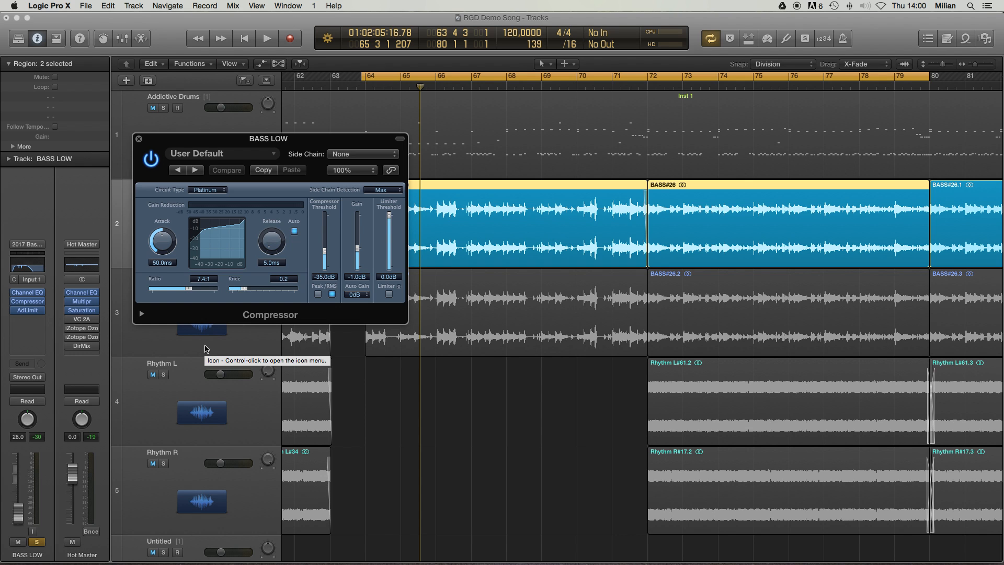
{"action": "left_click_drag", "start_coordinate": [317, 141], "coordinate": [498, 285]}
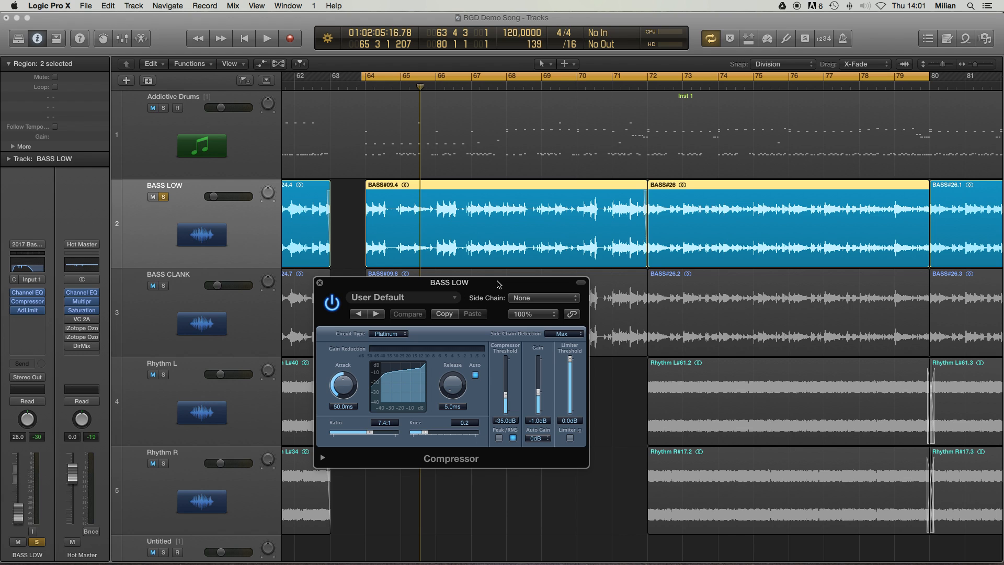
{"action": "mouse_move", "coordinate": [487, 284]}
{"action": "left_mouse_down"}
{"action": "mouse_move", "coordinate": [483, 276]}
{"action": "mouse_move", "coordinate": [500, 280]}
{"action": "left_mouse_up"}
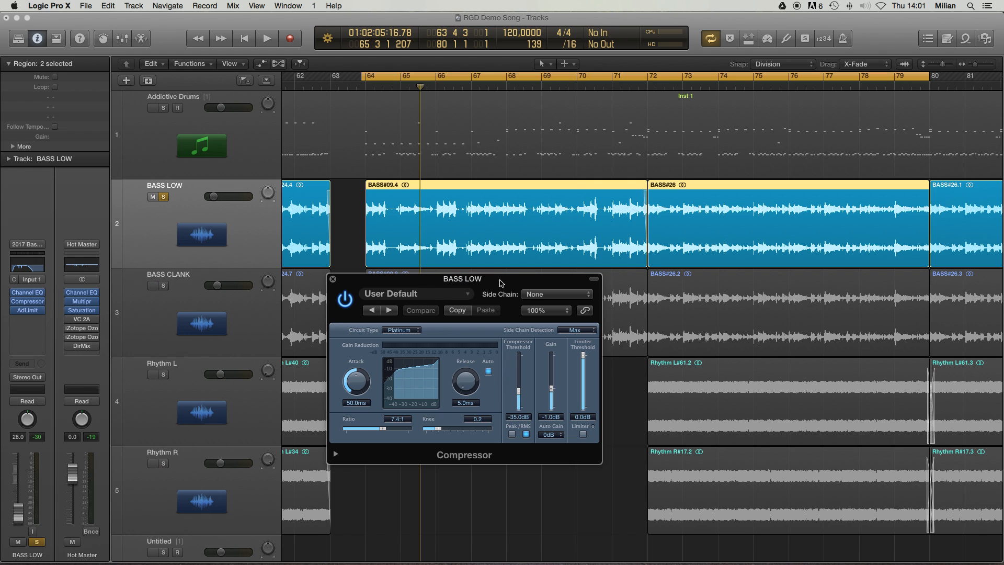
{"action": "left_click_drag", "start_coordinate": [500, 283], "coordinate": [324, 118]}
{"action": "left_click_drag", "start_coordinate": [426, 297], "coordinate": [635, 446]}
{"action": "left_click_drag", "start_coordinate": [453, 134], "coordinate": [549, 182]}
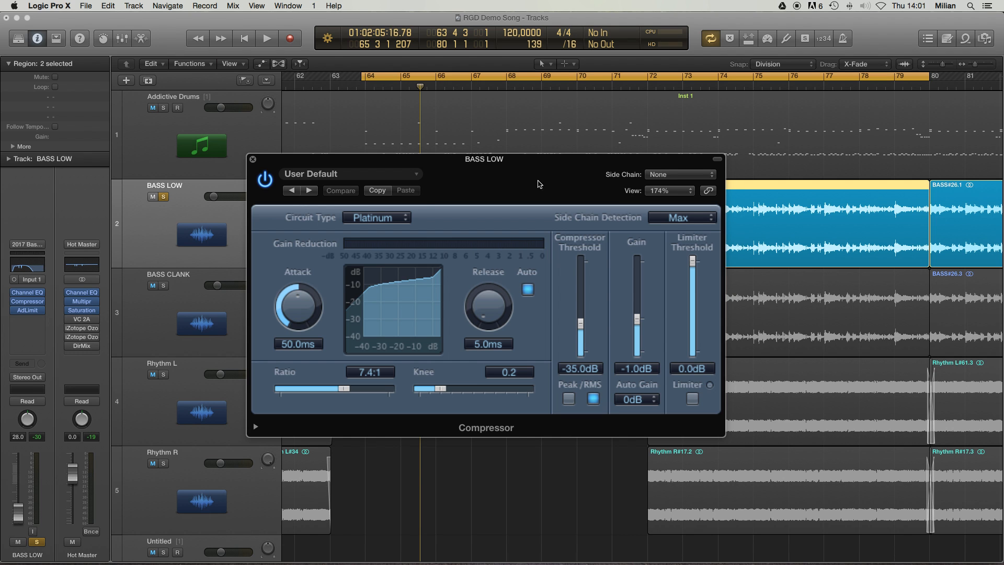
Step: Open the Adaptive Limiter on BASS LOW and enlarge its plug-in window to 180%
{"action": "left_click", "coordinate": [28, 310]}
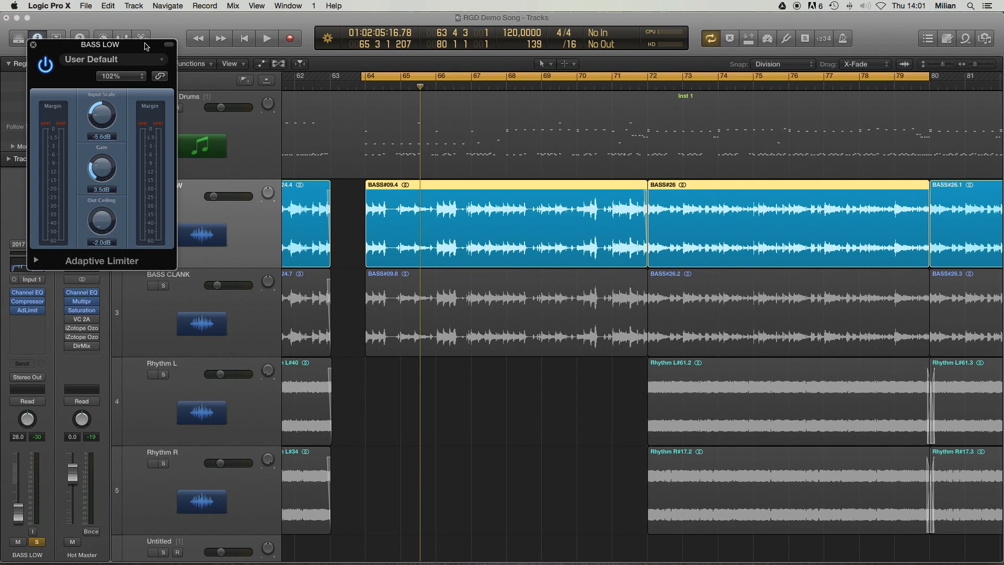
{"action": "left_click_drag", "start_coordinate": [146, 48], "coordinate": [394, 145]}
{"action": "left_click_drag", "start_coordinate": [421, 366], "coordinate": [512, 444]}
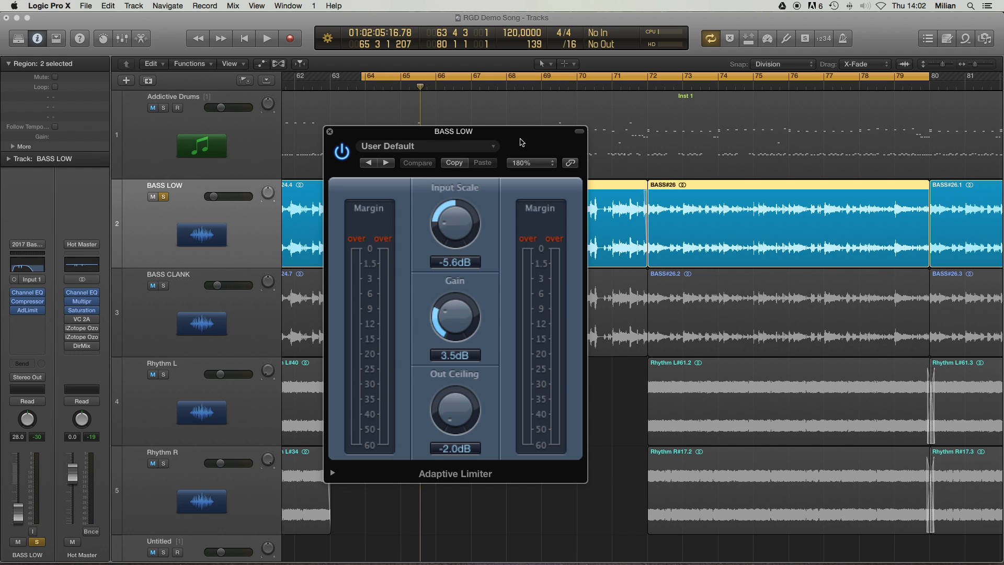
Step: Compare BASS LOW with the Adaptive Limiter bypassed and re-enabled during playback, and close the plug-in
{"action": "key", "text": "space"}
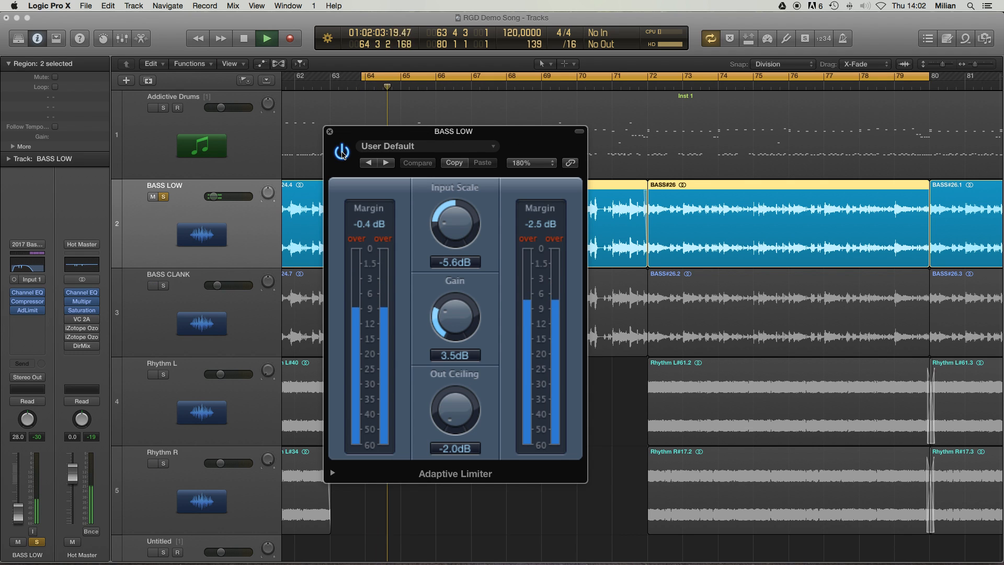
{"action": "left_click", "coordinate": [342, 153]}
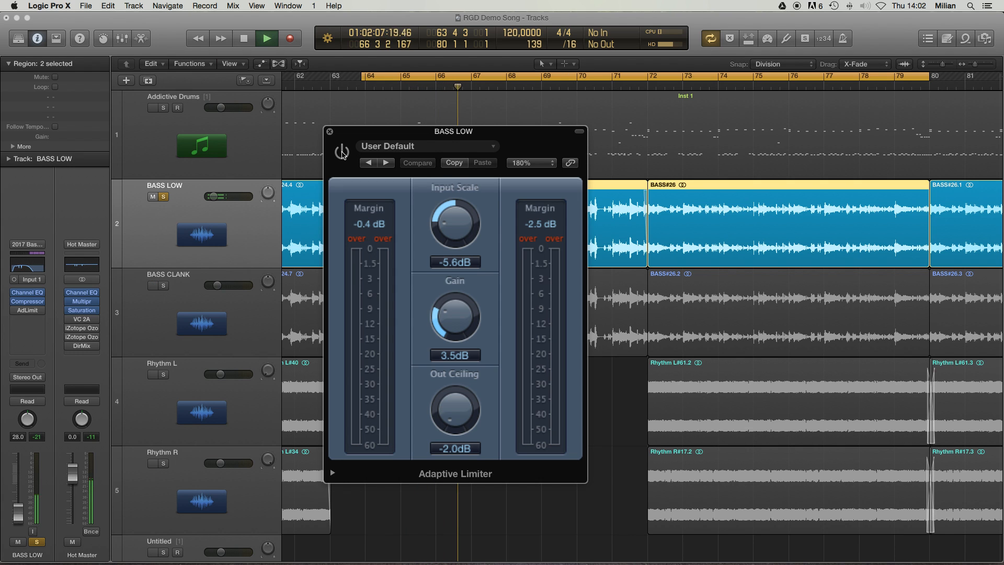
{"action": "left_click", "coordinate": [342, 153]}
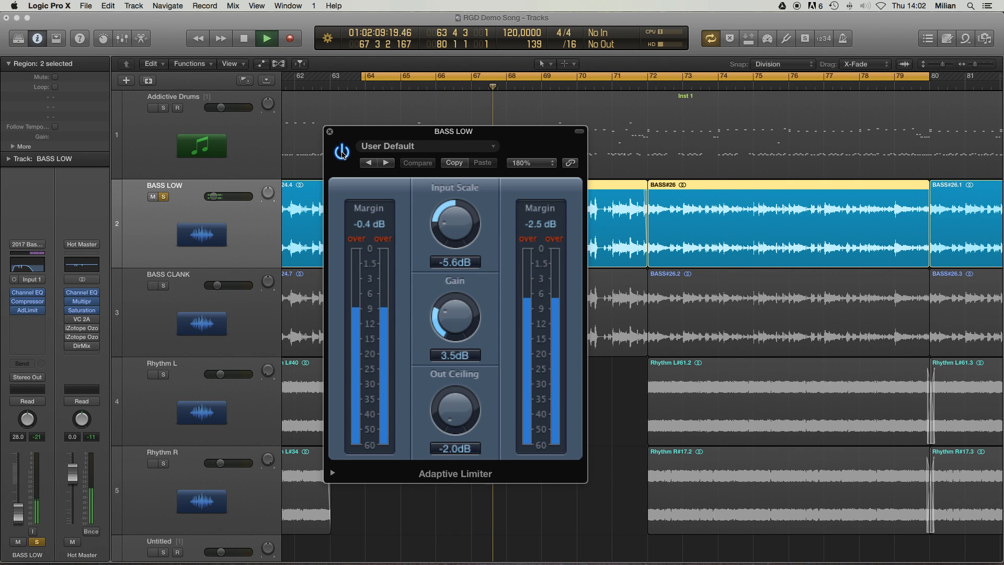
{"action": "key", "text": "space"}
{"action": "left_click", "coordinate": [330, 132]}
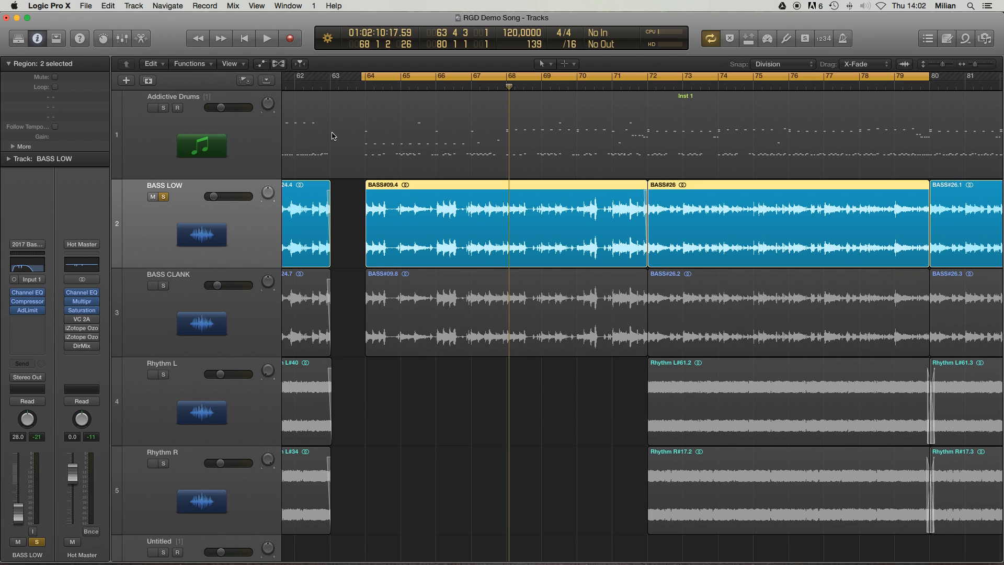
Step: Solo only BASS CLANK and play it from bar 64
{"action": "key", "text": "Down"}
{"action": "left_click", "coordinate": [364, 86]}
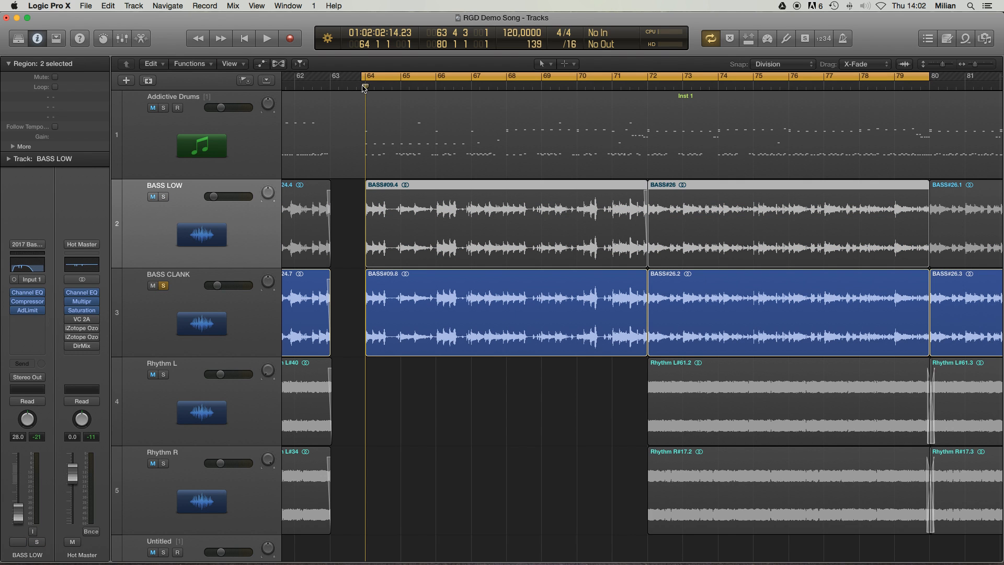
{"action": "key", "text": "space"}
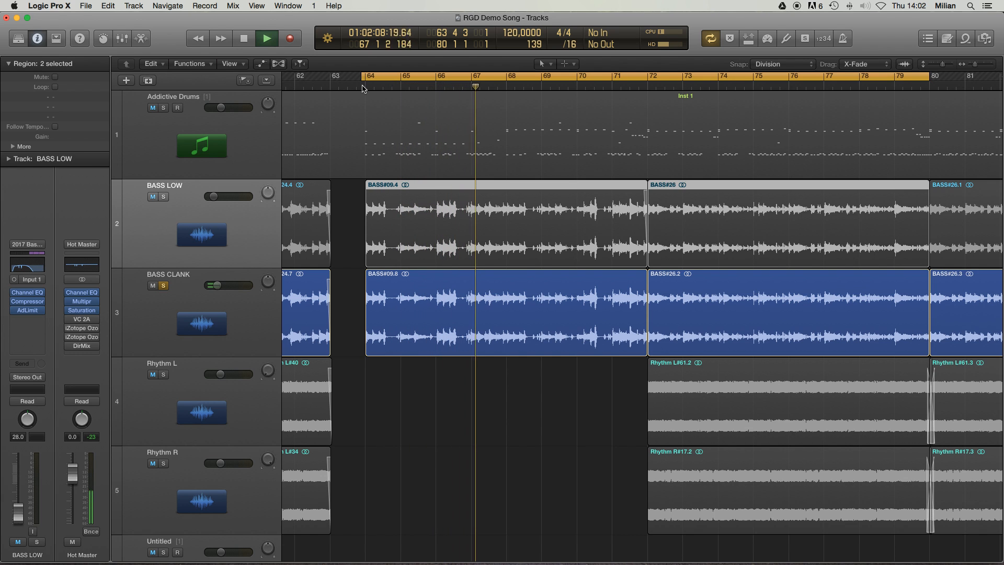
{"action": "key", "text": "space"}
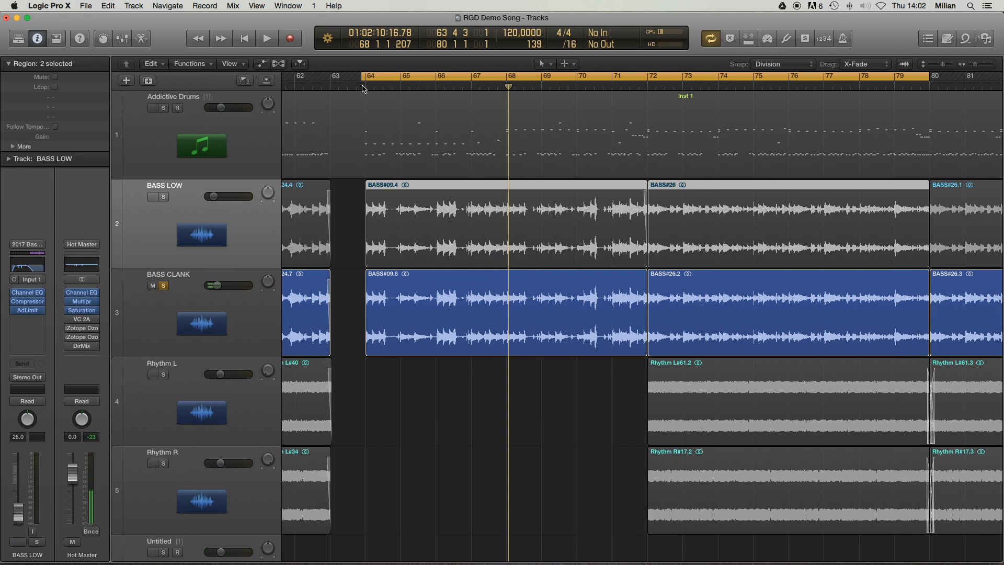
Step: Select the BASS CLANK track, audition it together with a temporarily soloed BASS LOW, and leave only BASS CLANK soloed
{"action": "left_click", "coordinate": [240, 317]}
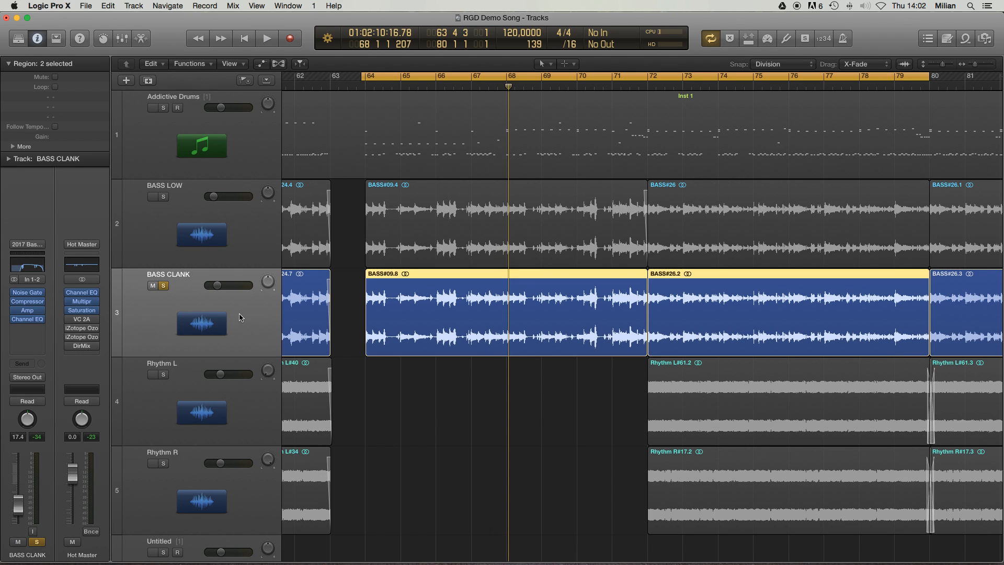
{"action": "left_click", "coordinate": [164, 198]}
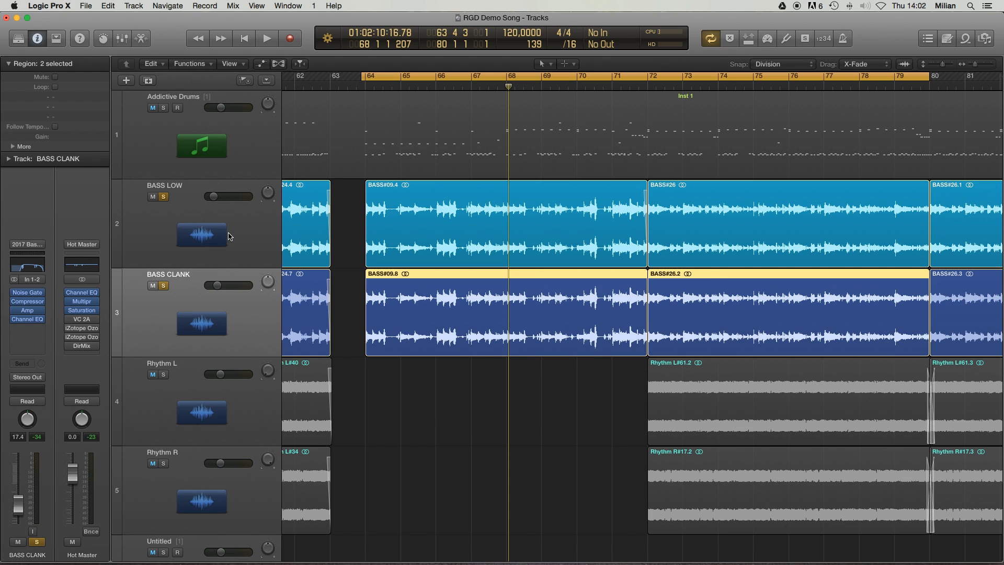
{"action": "key", "text": "space"}
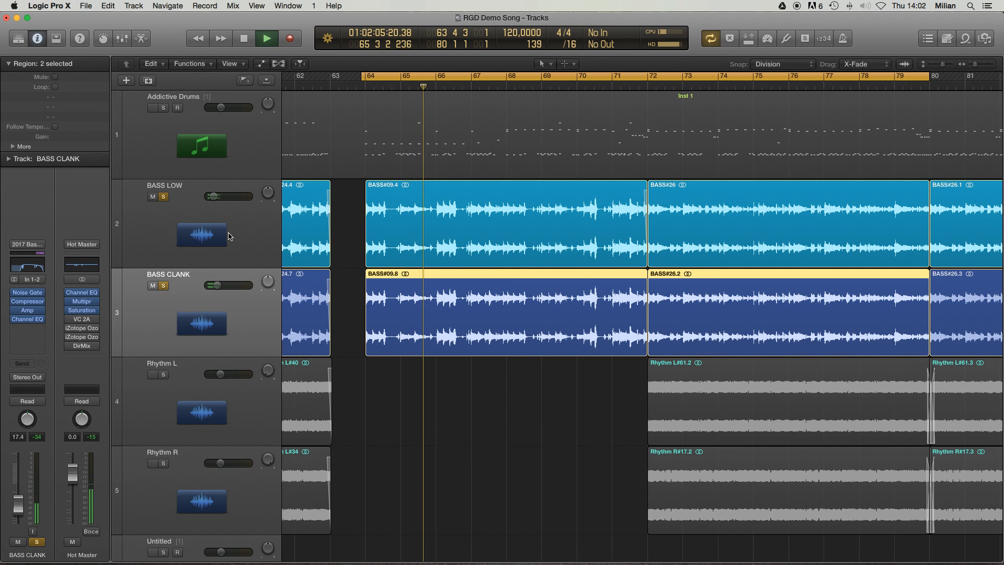
{"action": "key", "text": "space"}
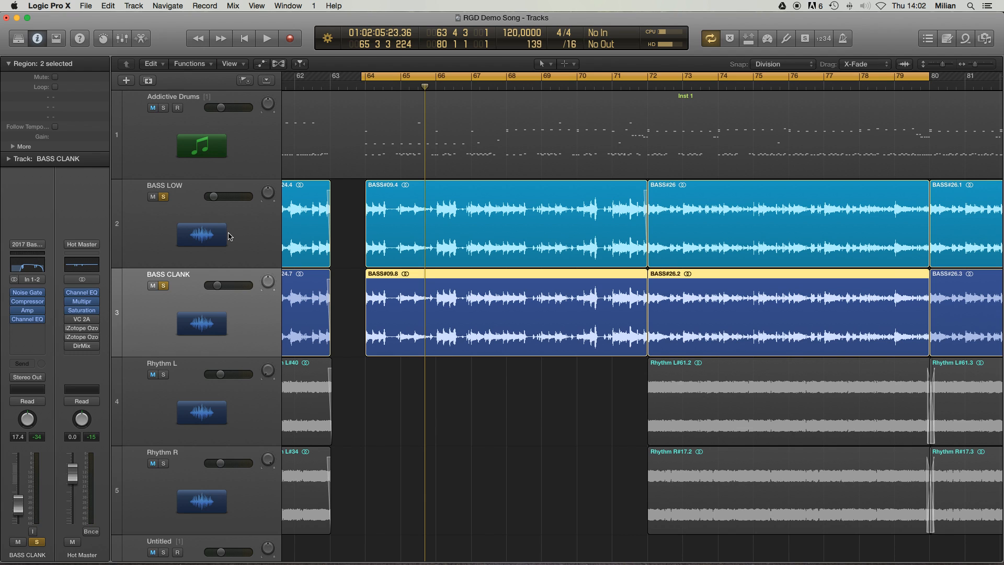
{"action": "left_click", "coordinate": [163, 196]}
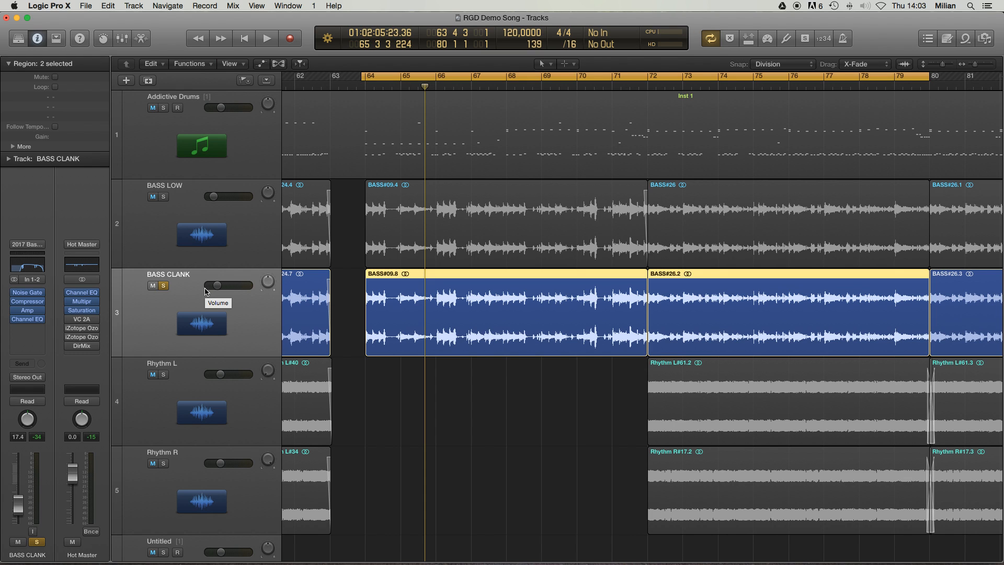
Step: Examine the Noise Gate and Compressor settings on the BASS CLANK track
{"action": "left_click", "coordinate": [29, 293]}
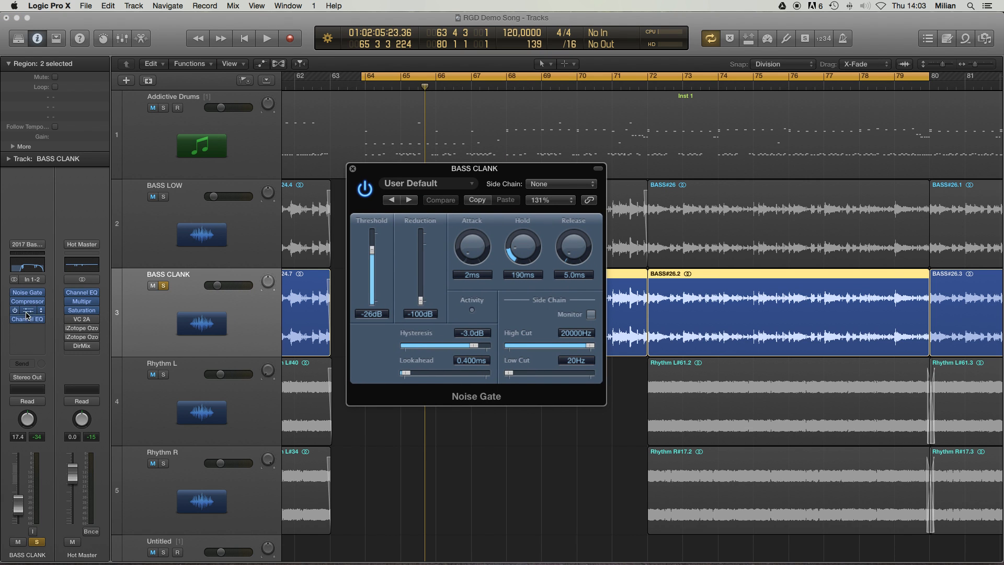
{"action": "left_click_drag", "start_coordinate": [388, 171], "coordinate": [369, 179]}
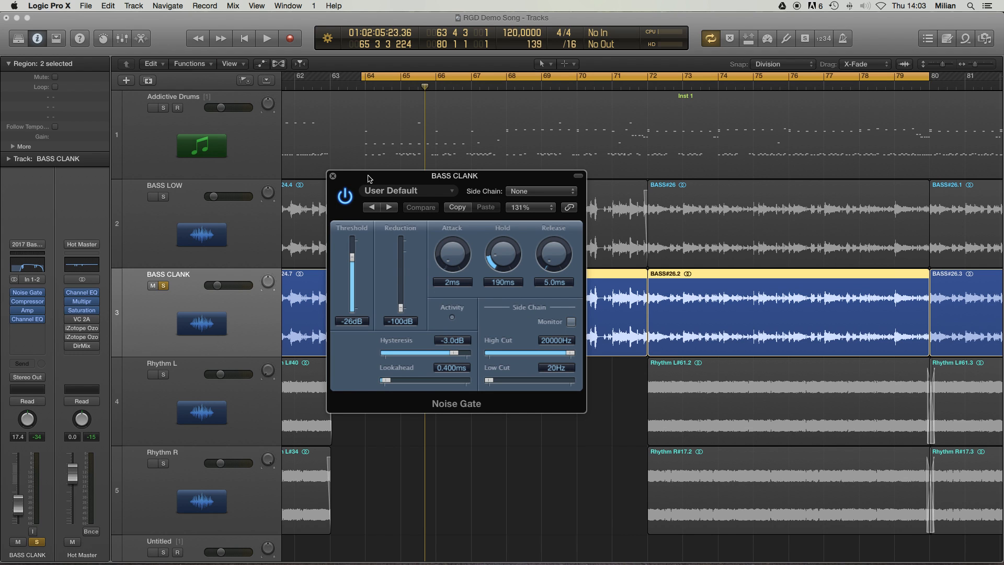
{"action": "left_click", "coordinate": [333, 176]}
{"action": "left_click", "coordinate": [27, 302]}
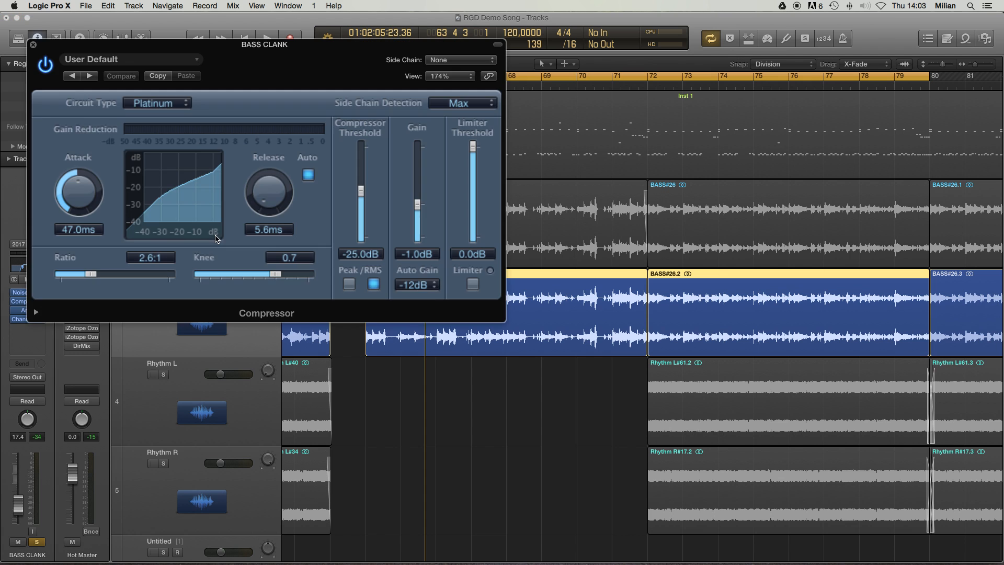
{"action": "left_click_drag", "start_coordinate": [312, 66], "coordinate": [481, 148]}
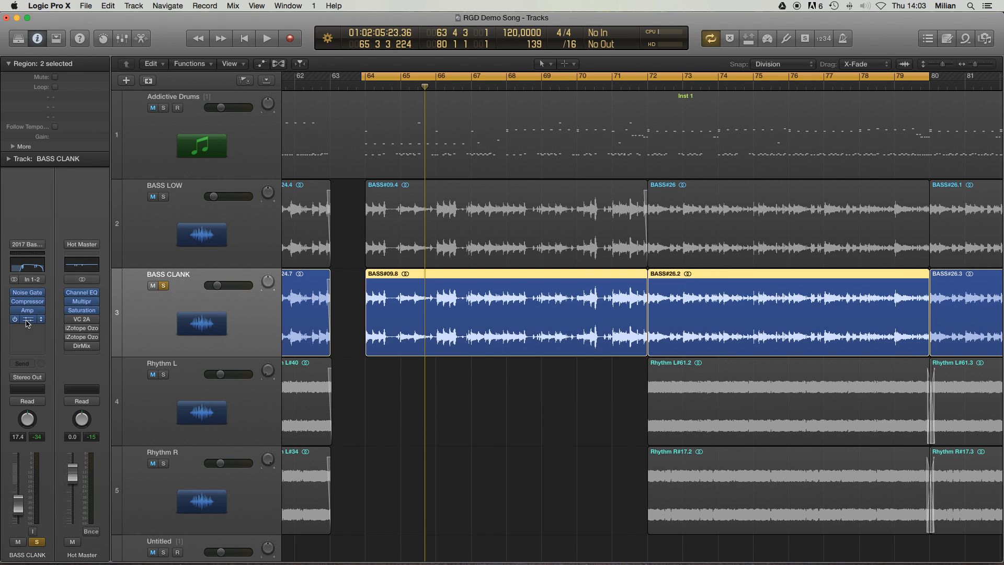
Step: Open Amp Designer on BASS CLANK and examine its amp, cabinet and mic settings
{"action": "left_click", "coordinate": [28, 311]}
{"action": "left_click_drag", "start_coordinate": [351, 69], "coordinate": [429, 158]}
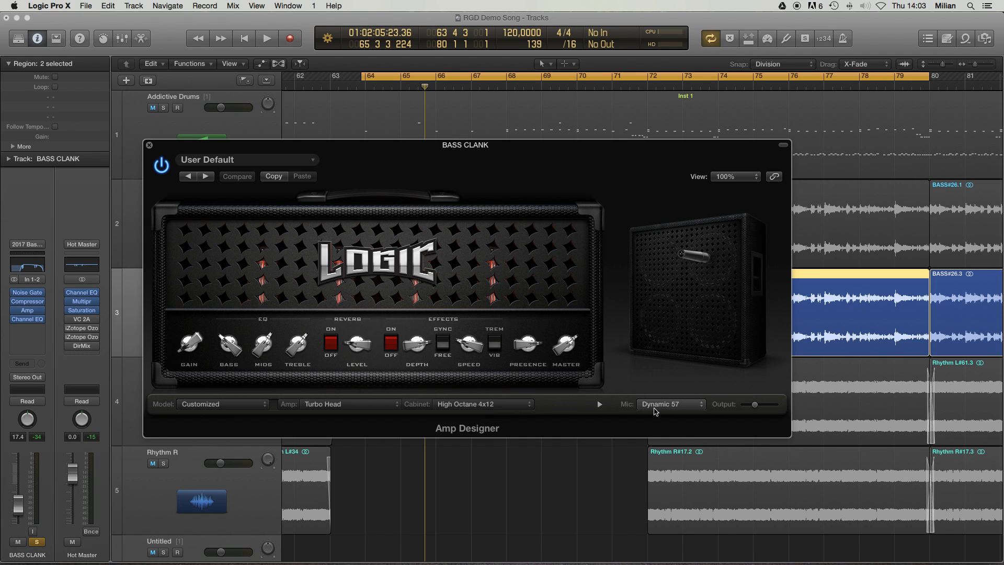
{"action": "left_click_drag", "start_coordinate": [517, 167], "coordinate": [624, 185]}
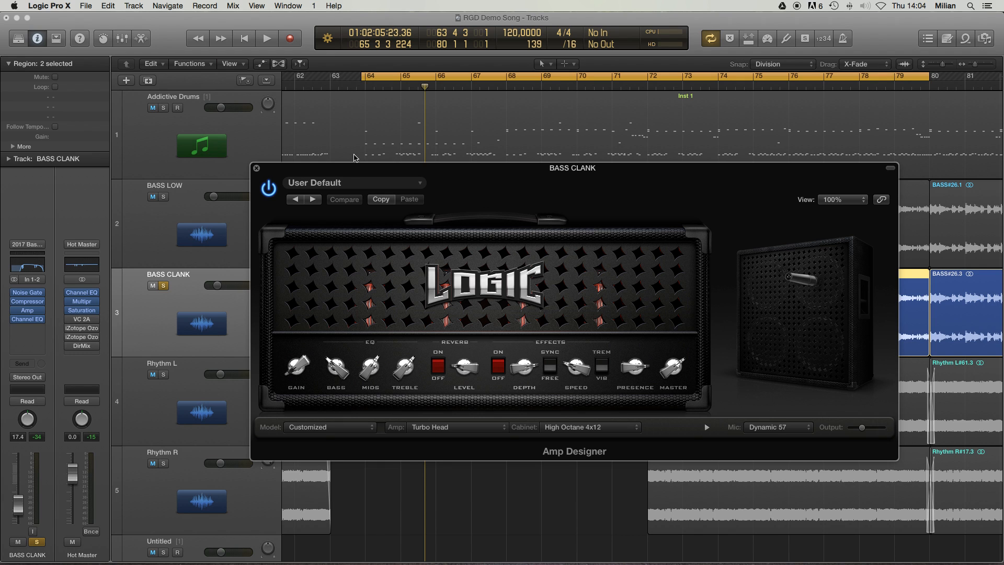
Step: Close Amp Designer and examine the Channel EQ bands and filters on BASS CLANK
{"action": "left_click", "coordinate": [257, 170]}
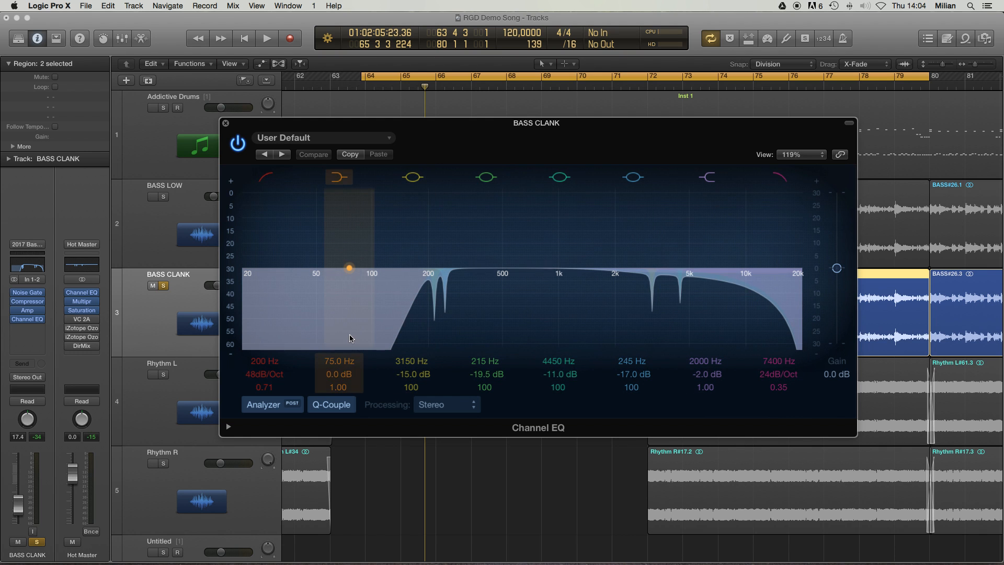
{"action": "left_click_drag", "start_coordinate": [427, 142], "coordinate": [446, 141]}
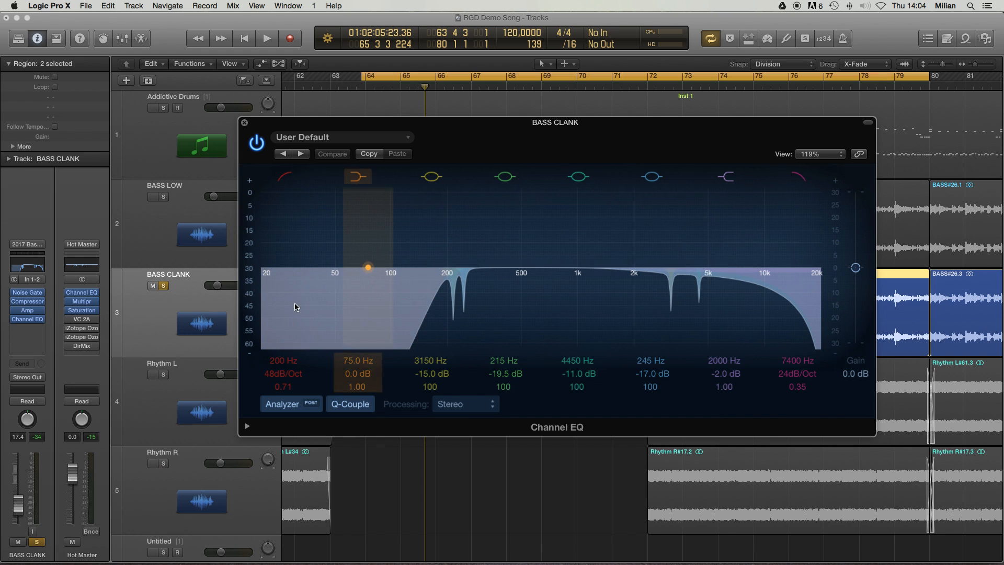
{"action": "left_click_drag", "start_coordinate": [485, 145], "coordinate": [540, 165]}
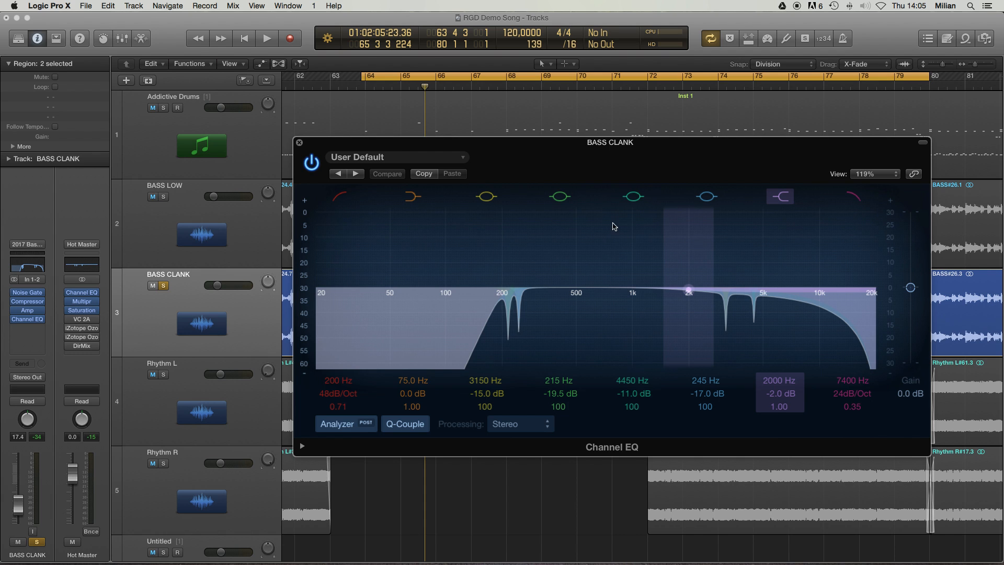
{"action": "left_click", "coordinate": [299, 143]}
Step: Solo BASS LOW alongside BASS CLANK and compare them in playback by toggling each track's solo, leaving both soloed
{"action": "left_click", "coordinate": [164, 196]}
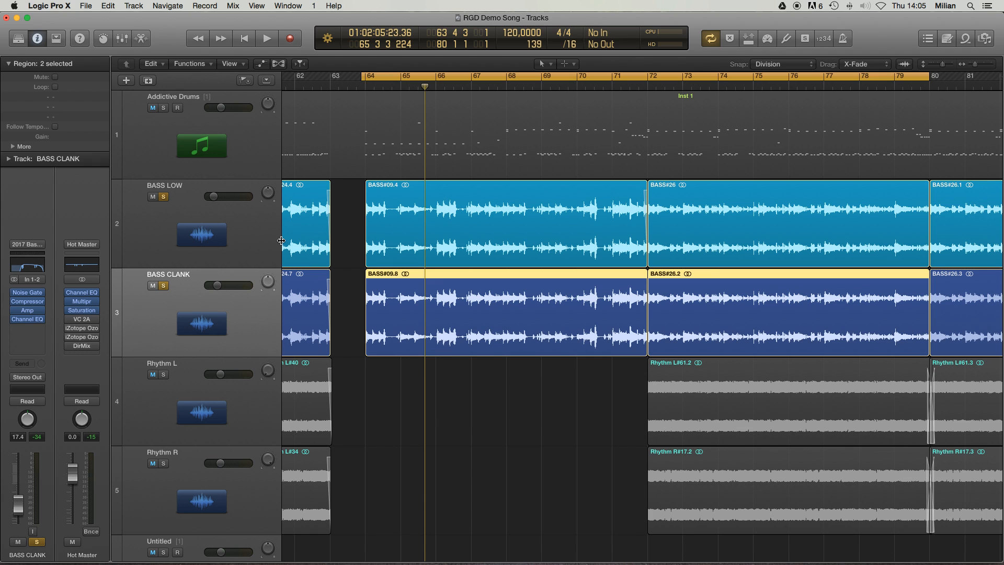
{"action": "key", "text": "space"}
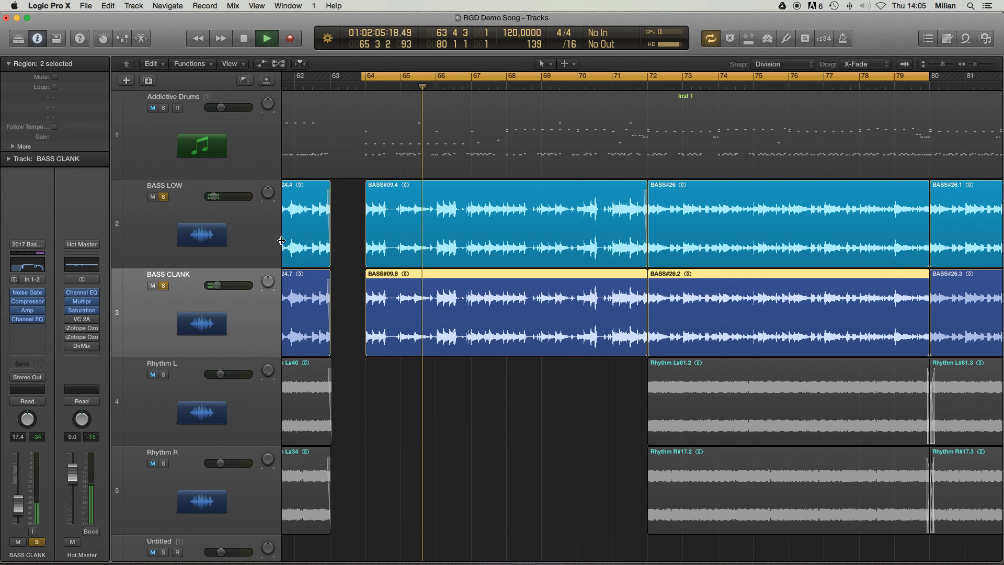
{"action": "left_click", "coordinate": [164, 197]}
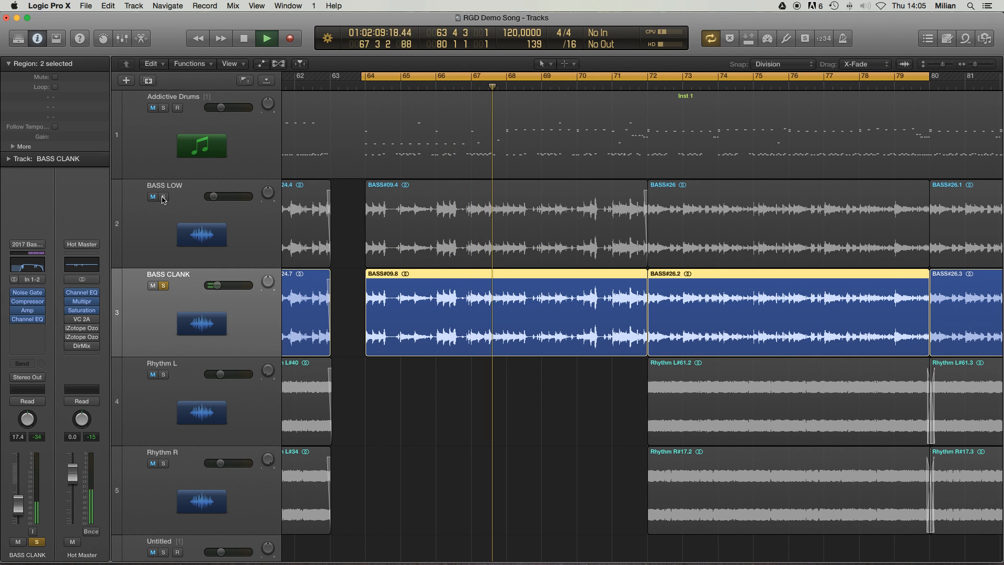
{"action": "left_click", "coordinate": [164, 197]}
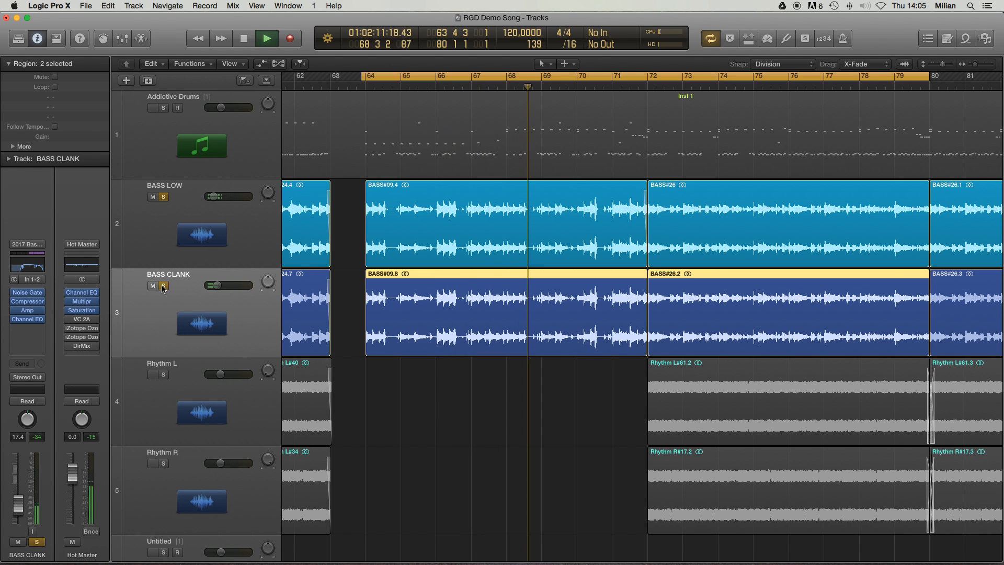
{"action": "left_click", "coordinate": [164, 286]}
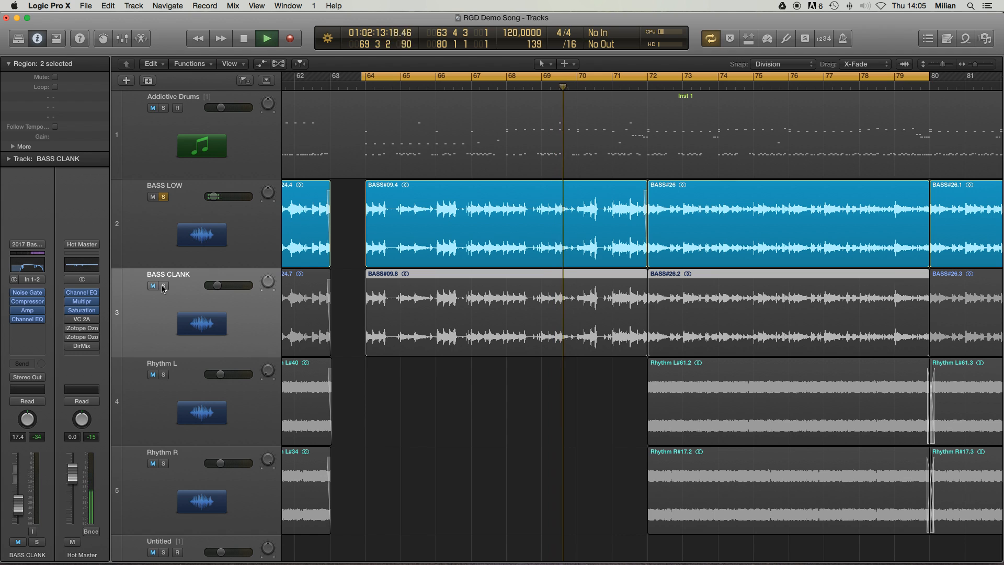
{"action": "left_click", "coordinate": [163, 286]}
{"action": "key", "text": "space"}
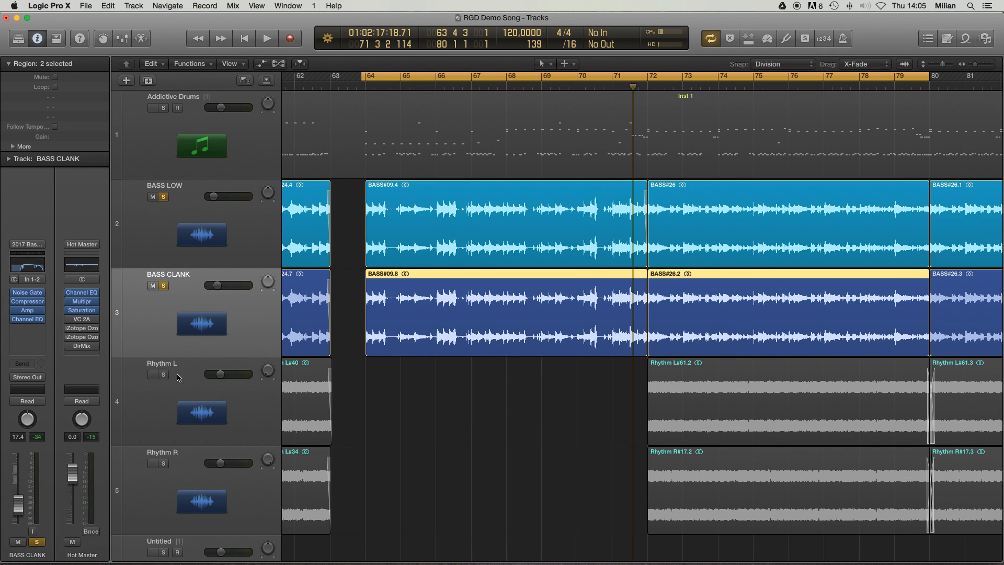
Step: Solo Rhythm L and Rhythm R and audition them with the bass tracks from bar 72, toggling BASS CLANK's solo
{"action": "scroll", "coordinate": [169, 377], "scroll_direction": "down", "scroll_amount": 1}
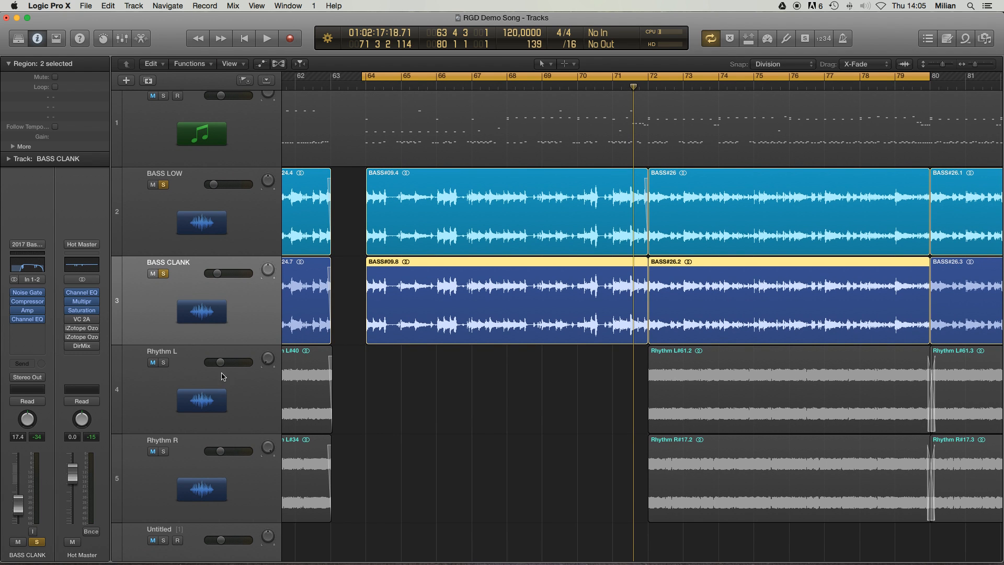
{"action": "left_click", "coordinate": [167, 364]}
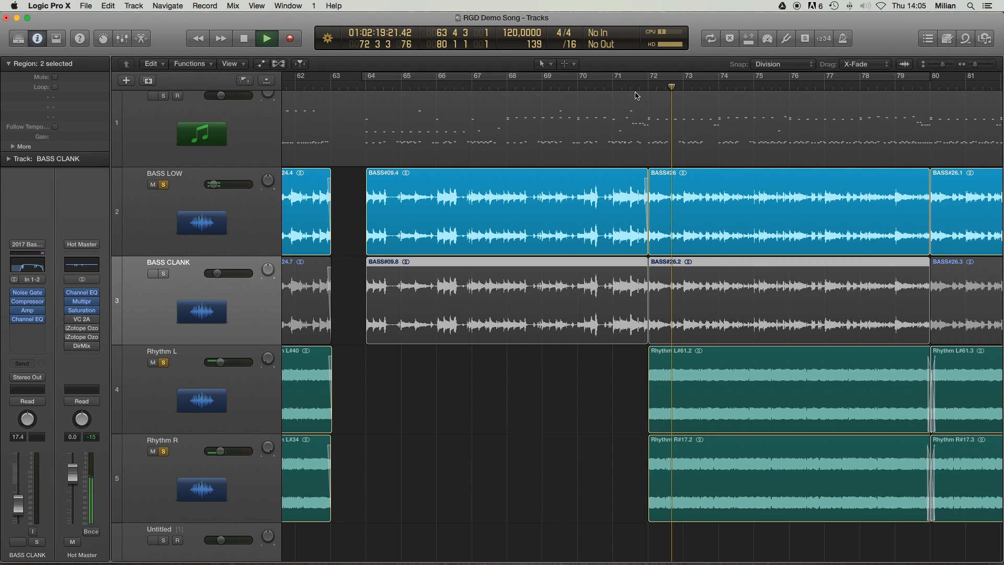
{"action": "left_click", "coordinate": [164, 273]}
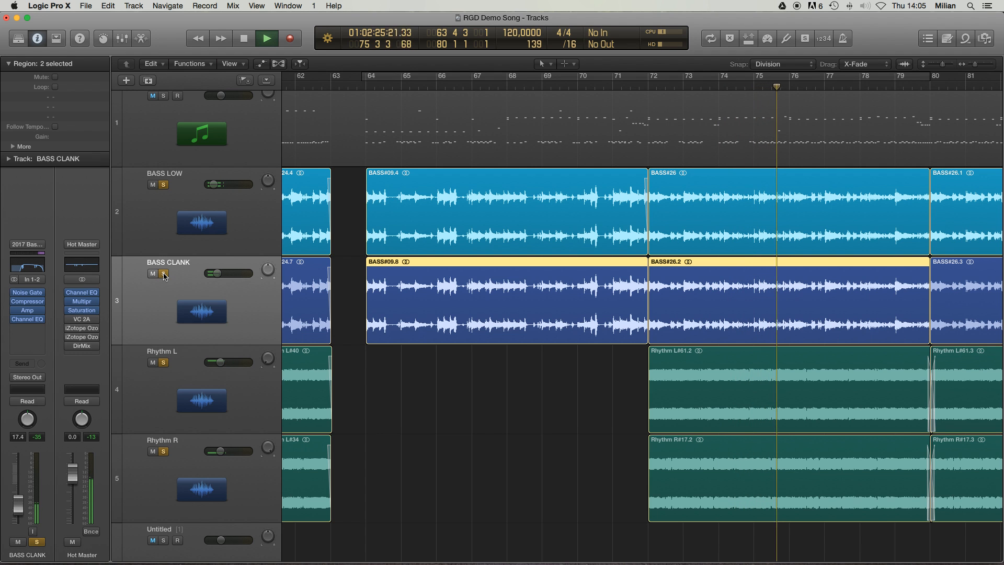
{"action": "left_click", "coordinate": [163, 274]}
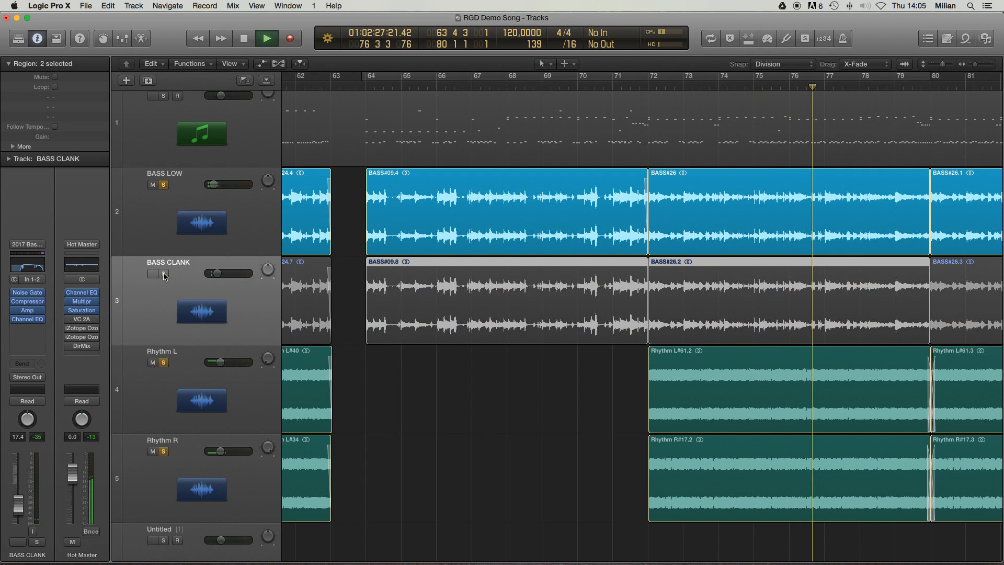
{"action": "left_click", "coordinate": [164, 274]}
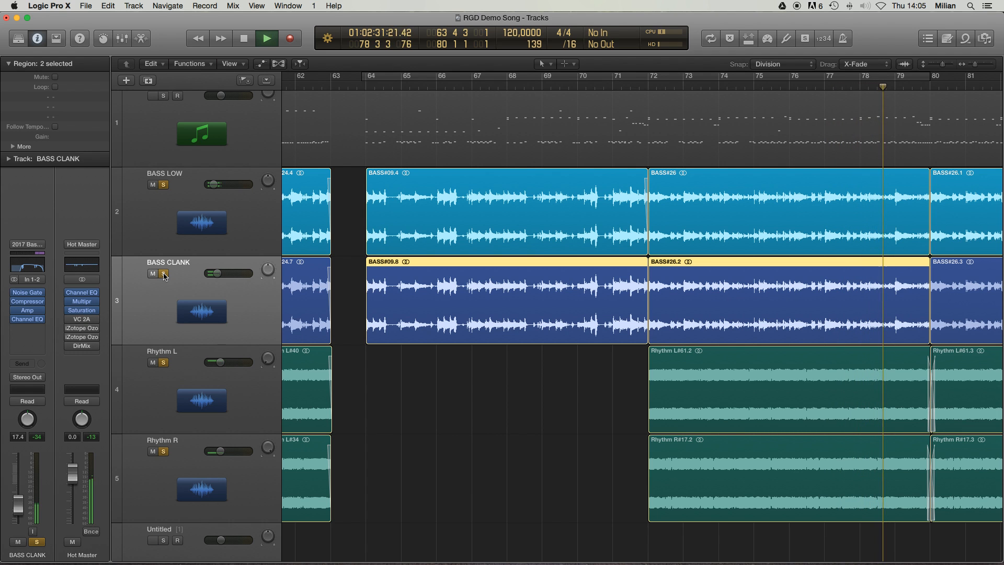
{"action": "key", "text": "space"}
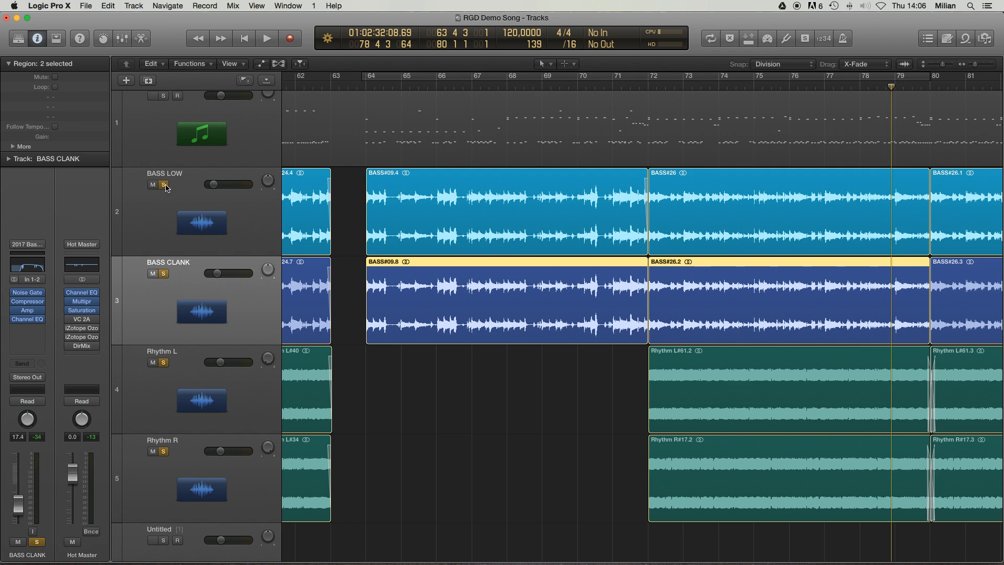
{"action": "left_click", "coordinate": [163, 185]}
{"action": "left_click", "coordinate": [164, 276]}
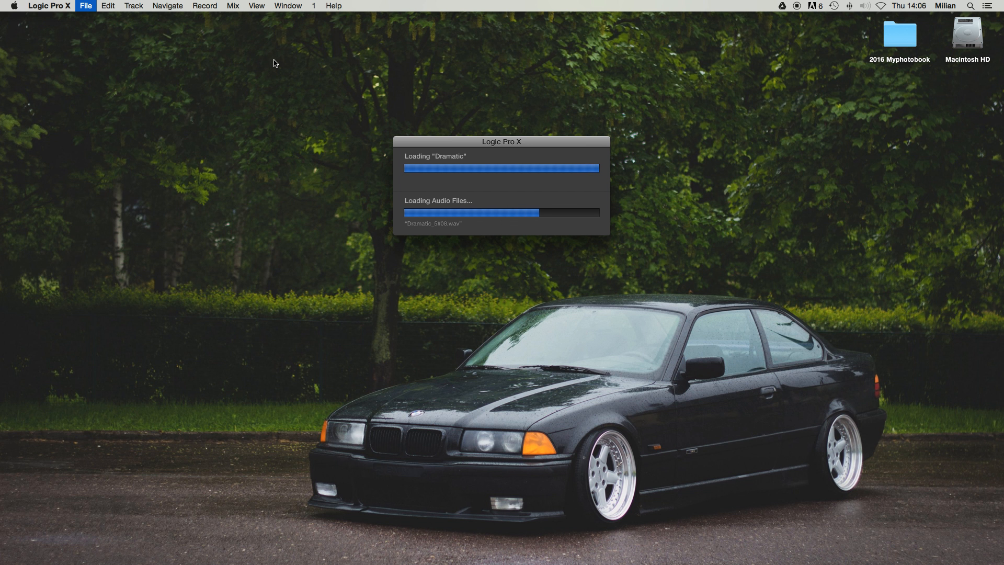
Step: Open the Dramatic project and briefly play the song from around bar 22
{"action": "scroll", "coordinate": [940, 158], "scroll_direction": "right", "scroll_amount": 10}
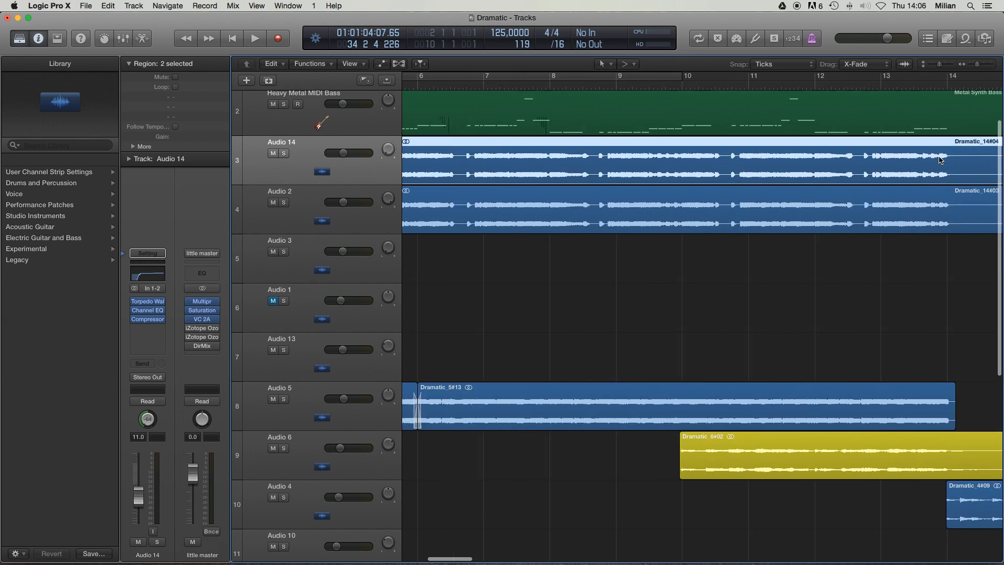
{"action": "scroll", "coordinate": [948, 141], "scroll_direction": "up", "scroll_amount": 3}
{"action": "left_click_drag", "start_coordinate": [977, 65], "coordinate": [975, 65]}
{"action": "scroll", "coordinate": [784, 141], "scroll_direction": "right", "scroll_amount": 5}
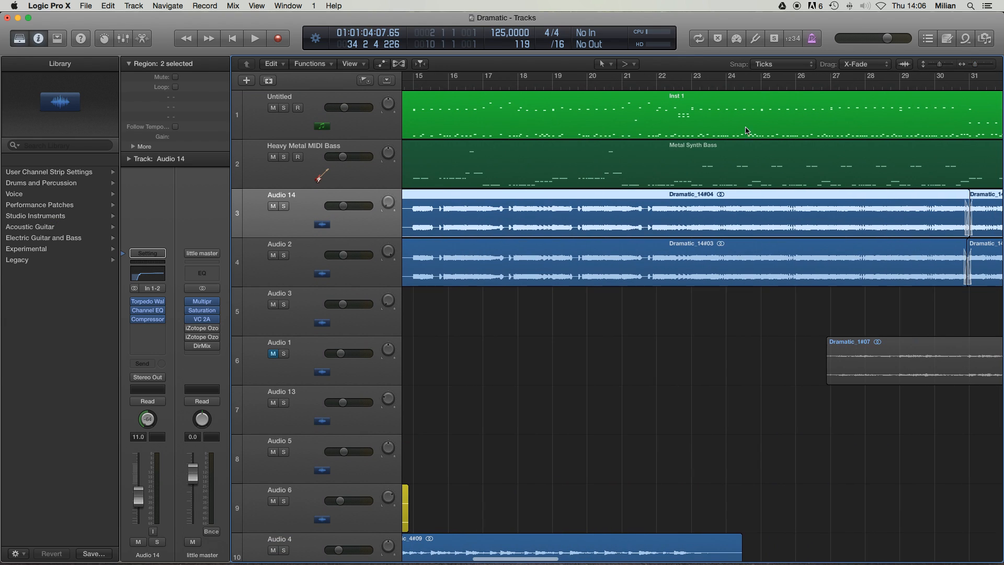
{"action": "scroll", "coordinate": [672, 88], "scroll_direction": "left", "scroll_amount": 1}
{"action": "left_click", "coordinate": [674, 88]}
{"action": "key", "text": "space"}
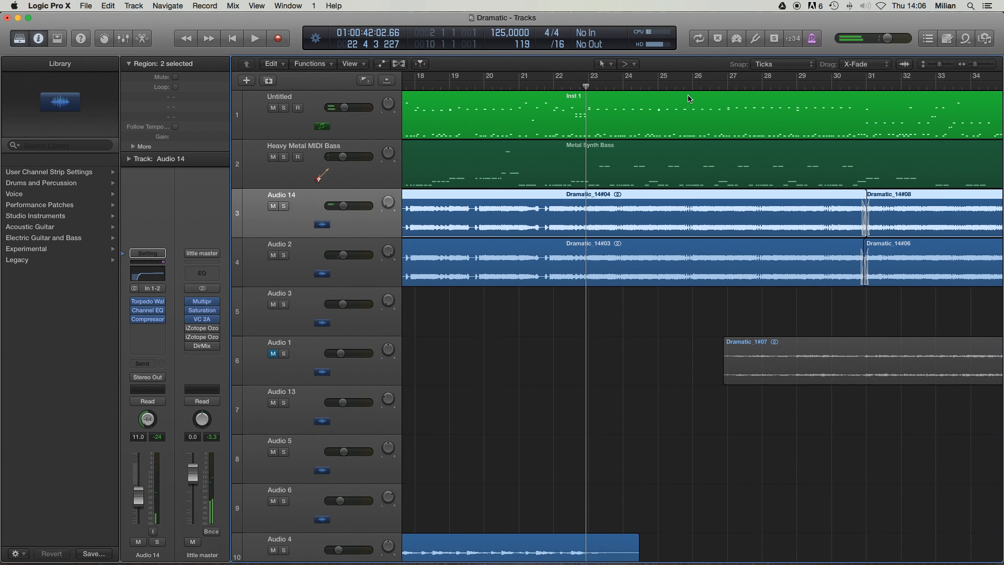
{"action": "key", "text": "space"}
Step: Hide the Library, widen the timeline slightly and play the full mix from bar 22
{"action": "scroll", "coordinate": [505, 88], "scroll_direction": "right", "scroll_amount": 4}
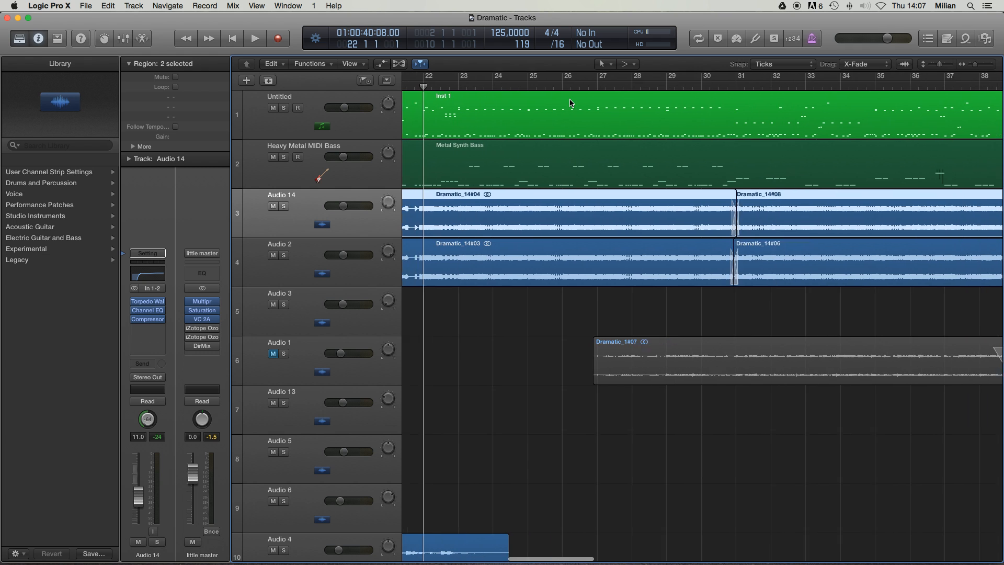
{"action": "key", "text": "y"}
{"action": "left_click_drag", "start_coordinate": [975, 63], "coordinate": [977, 63]}
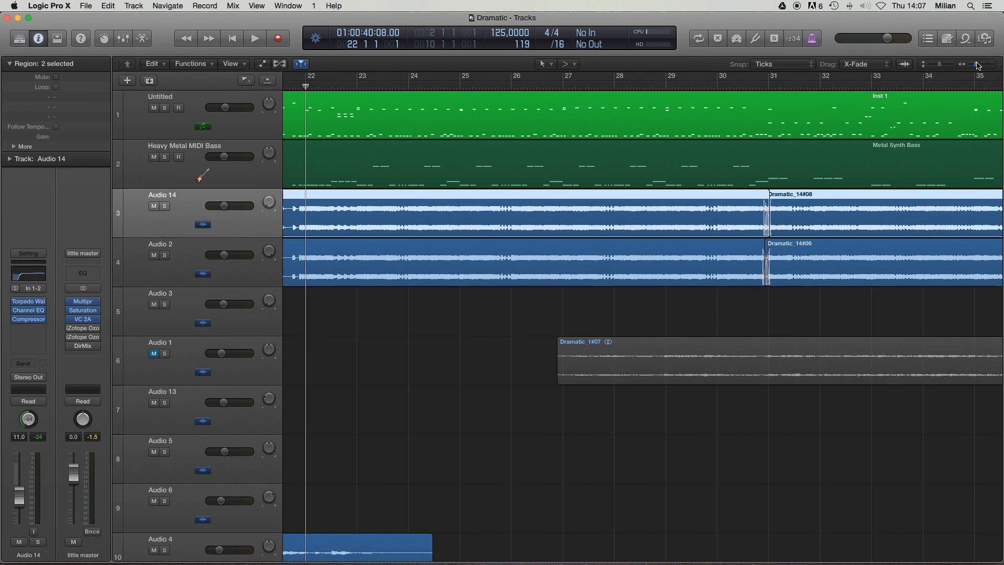
{"action": "scroll", "coordinate": [621, 135], "scroll_direction": "left", "scroll_amount": 4}
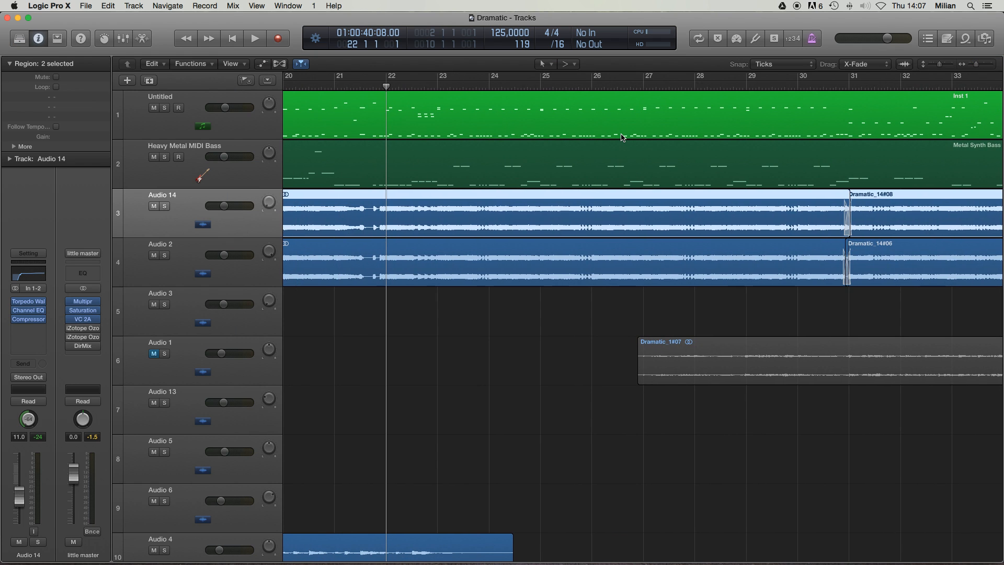
{"action": "key", "text": "space"}
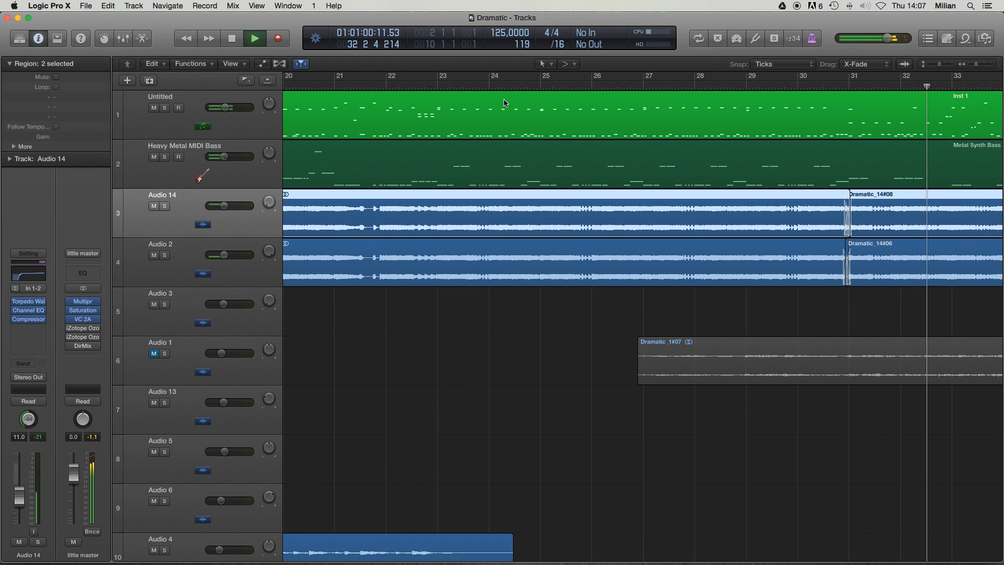
Step: Select and solo the Heavy Metal MIDI Bass track and audition it alone
{"action": "scroll", "coordinate": [504, 103], "scroll_direction": "left", "scroll_amount": 10}
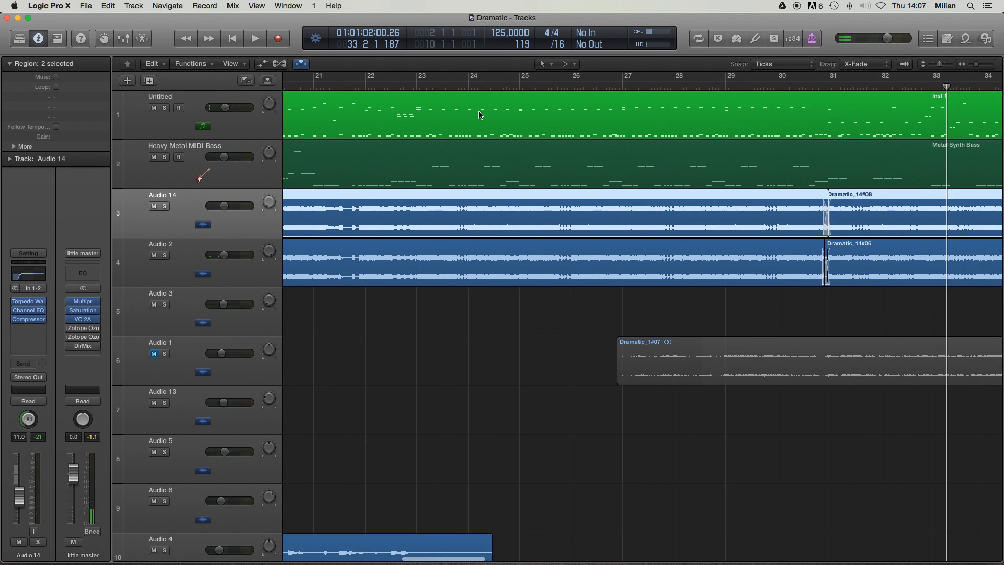
{"action": "left_click", "coordinate": [176, 163]}
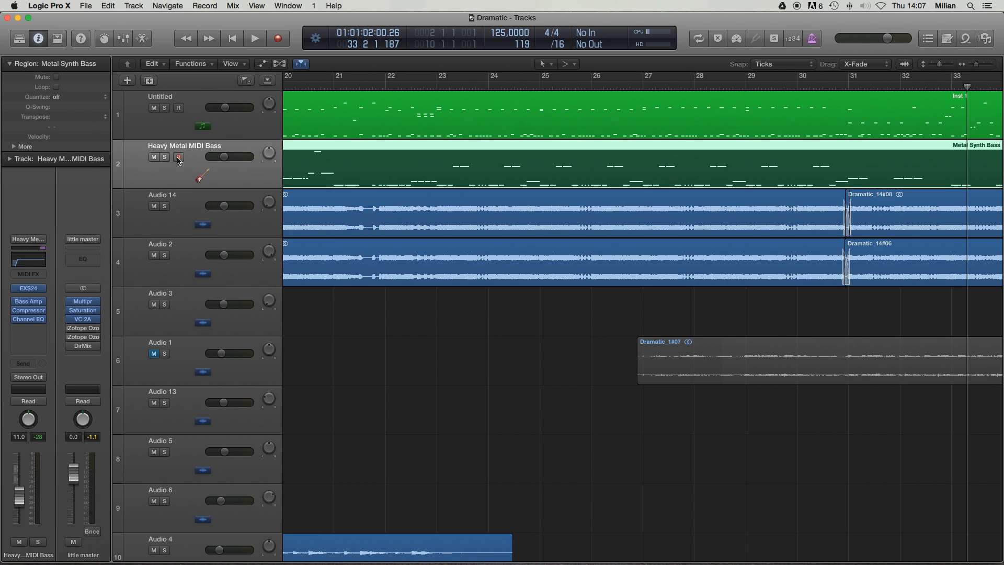
{"action": "left_click", "coordinate": [164, 157]}
{"action": "key", "text": "space"}
{"action": "left_click", "coordinate": [243, 177]}
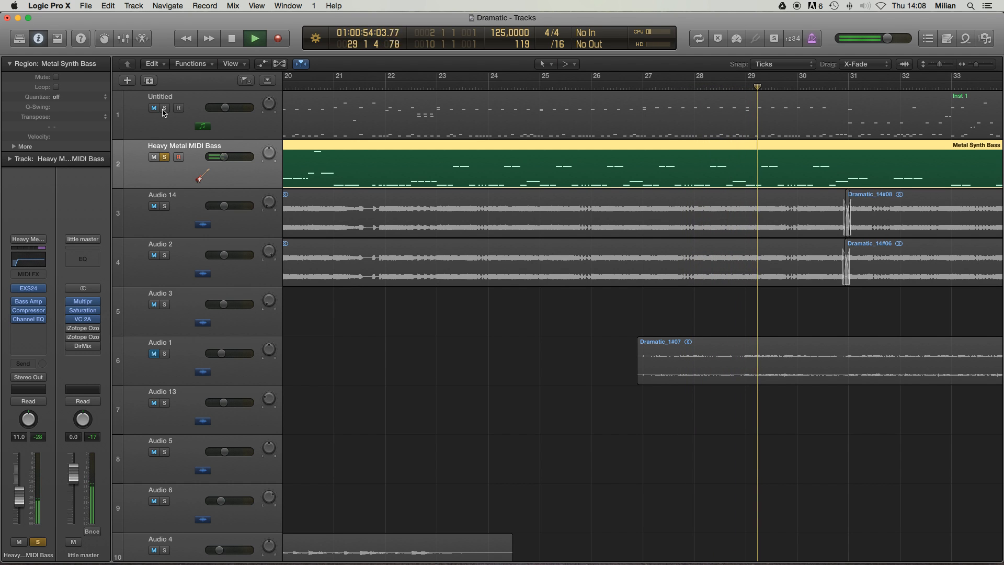
{"action": "key", "text": "space"}
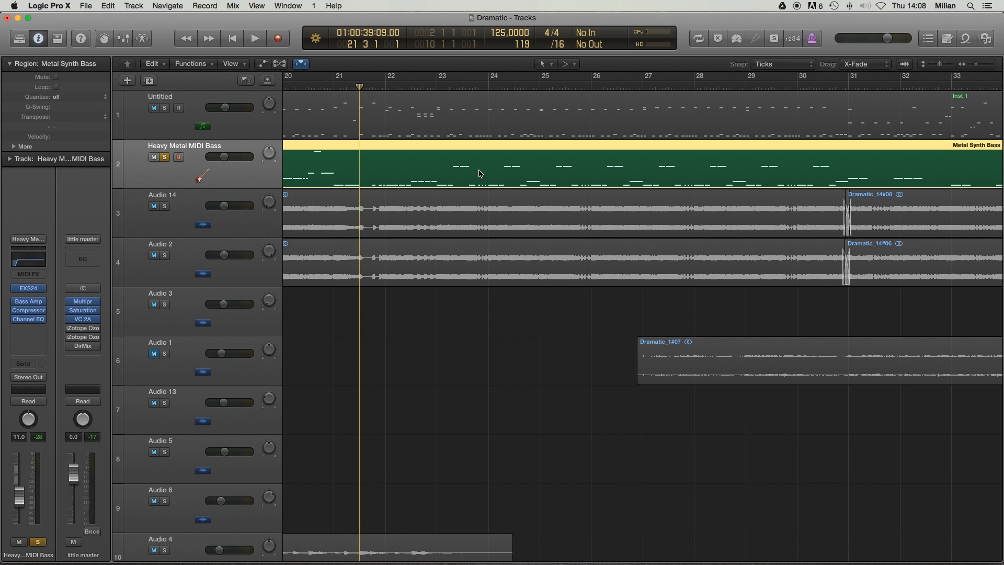
Step: Examine the notes of the Metal Synth Bass region in the Piano Roll, then close the editor
{"action": "double_click", "coordinate": [480, 174]}
{"action": "scroll", "coordinate": [569, 462], "scroll_direction": "left", "scroll_amount": 2}
{"action": "scroll", "coordinate": [569, 463], "scroll_direction": "right", "scroll_amount": 4}
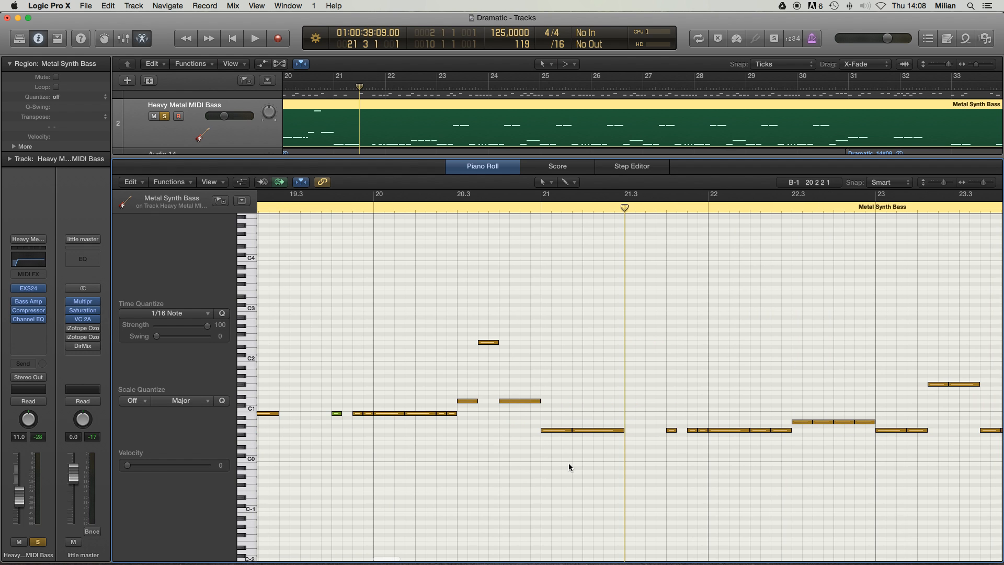
{"action": "scroll", "coordinate": [675, 424], "scroll_direction": "right", "scroll_amount": 3}
{"action": "key", "text": "e"}
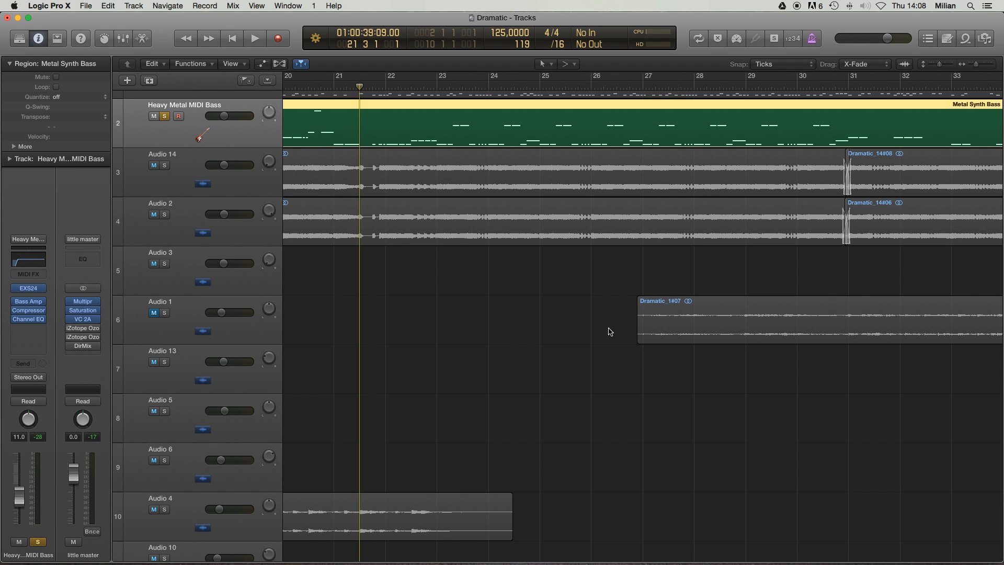
Step: Solo the Untitled instrument track together with Heavy Metal MIDI Bass and play both from bar 22
{"action": "scroll", "coordinate": [493, 315], "scroll_direction": "up", "scroll_amount": 3}
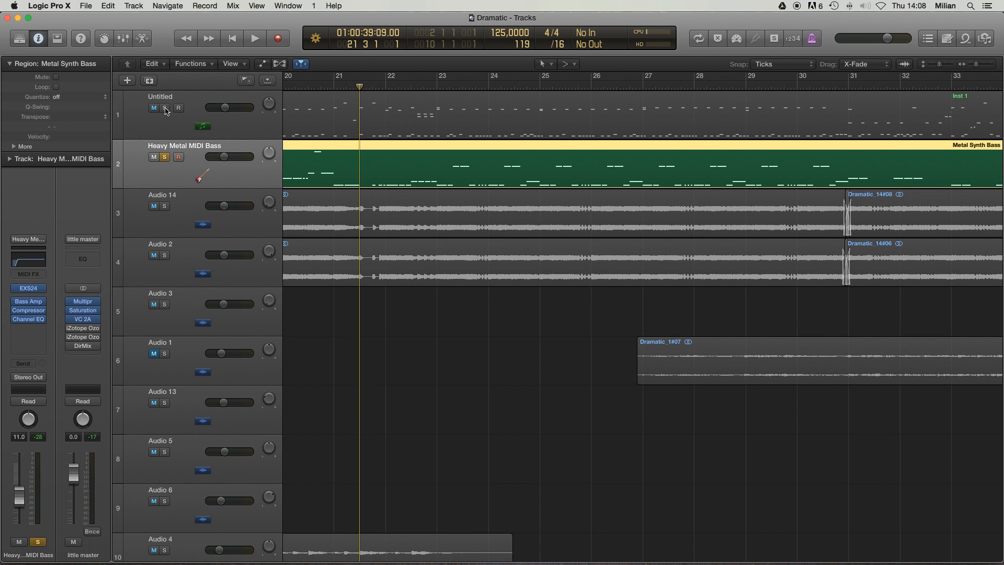
{"action": "key", "text": "period"}
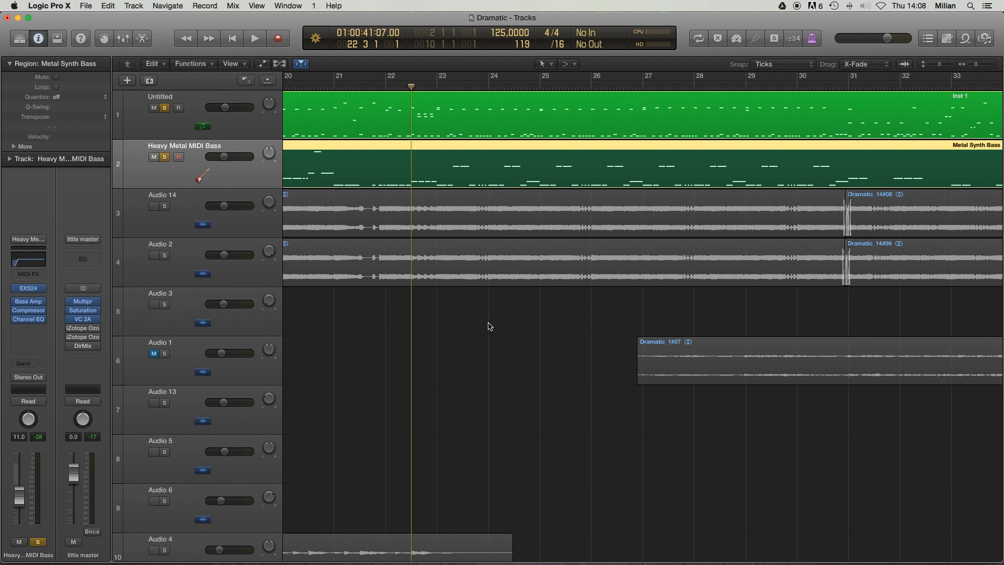
{"action": "key", "text": "space"}
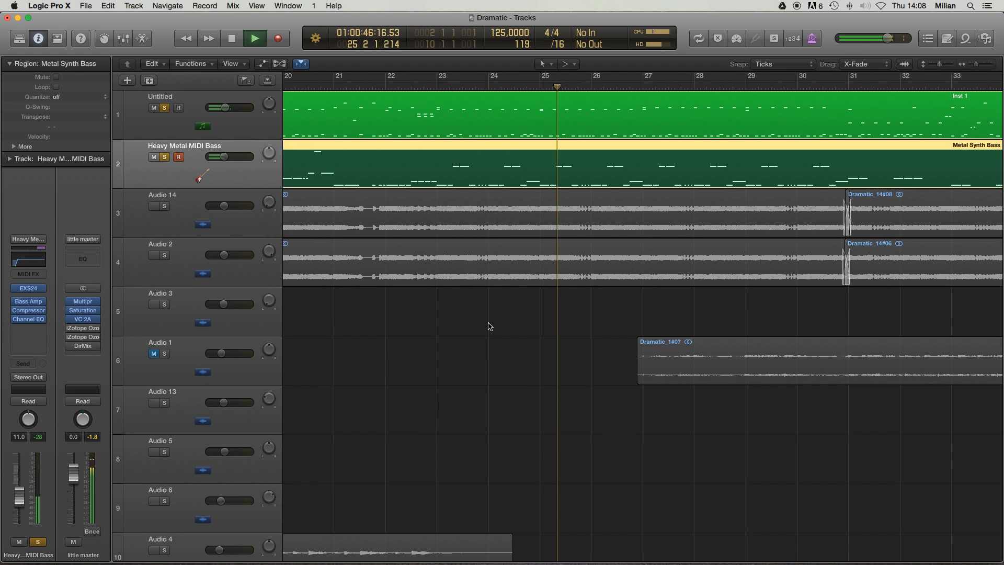
{"action": "key", "text": "space"}
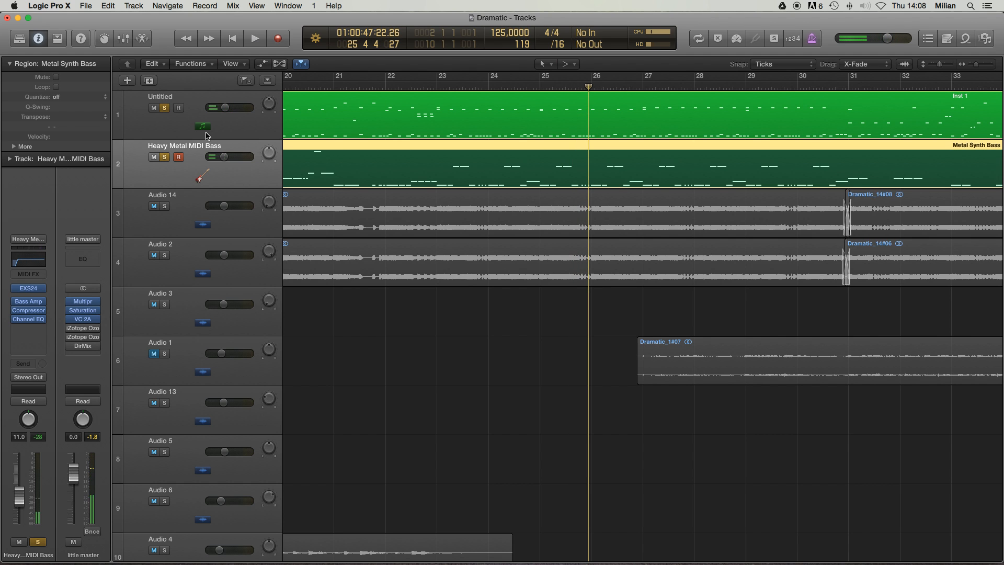
Step: Clear the solo on the Untitled track and leave only Heavy Metal MIDI Bass soloed
{"action": "left_click", "coordinate": [165, 157]}
{"action": "left_click", "coordinate": [167, 108]}
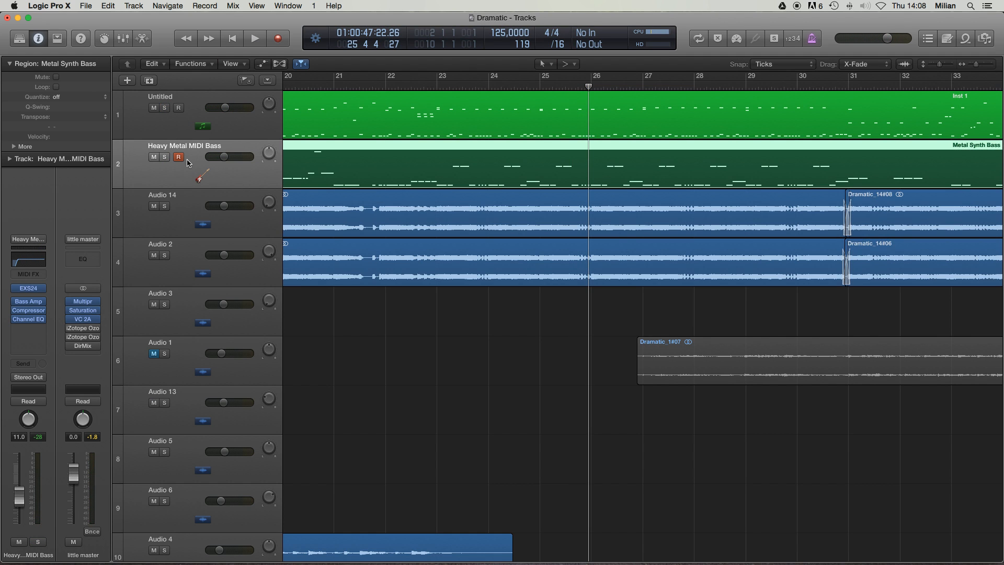
{"action": "left_click", "coordinate": [164, 158]}
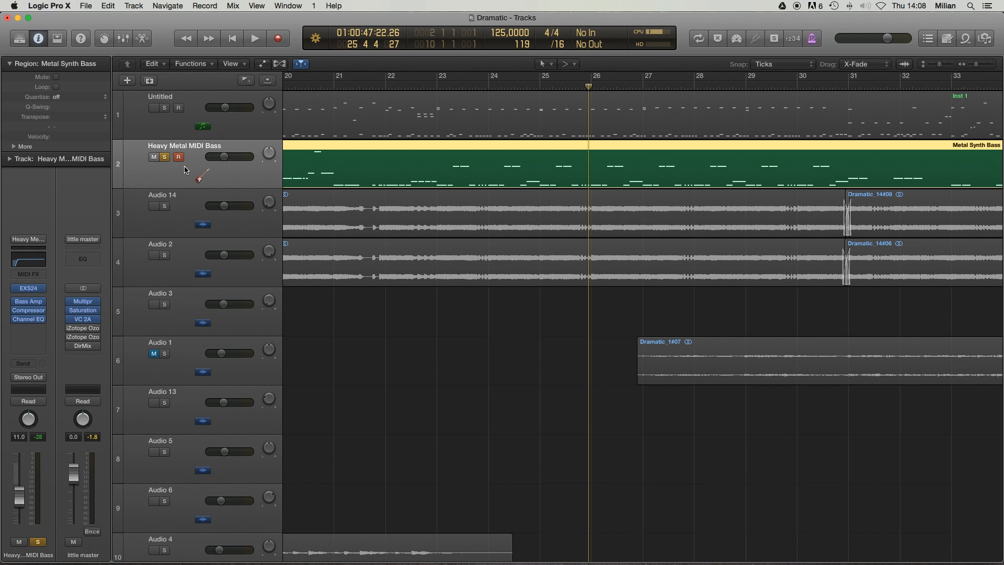
Step: Inspect the EXS24 instrument on Heavy Metal MIDI Bass, close it, and show the Bass patches in the Library
{"action": "left_click", "coordinate": [29, 289]}
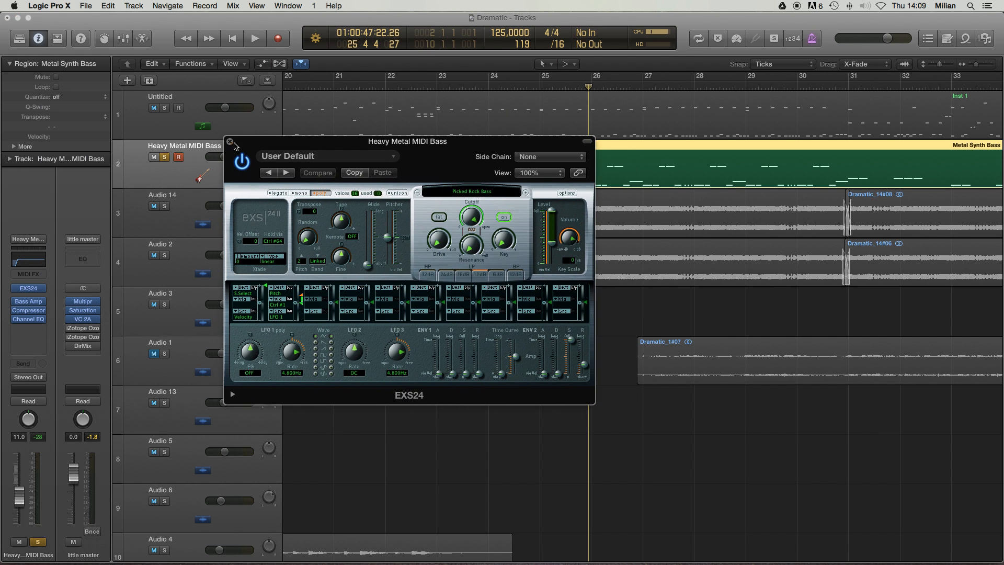
{"action": "left_click", "coordinate": [230, 142]}
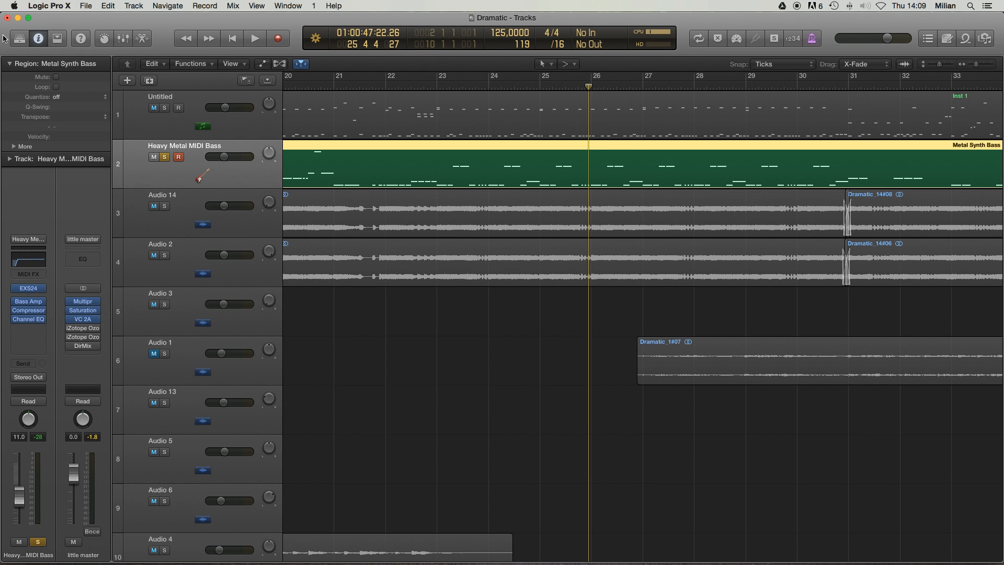
{"action": "left_click", "coordinate": [20, 38]}
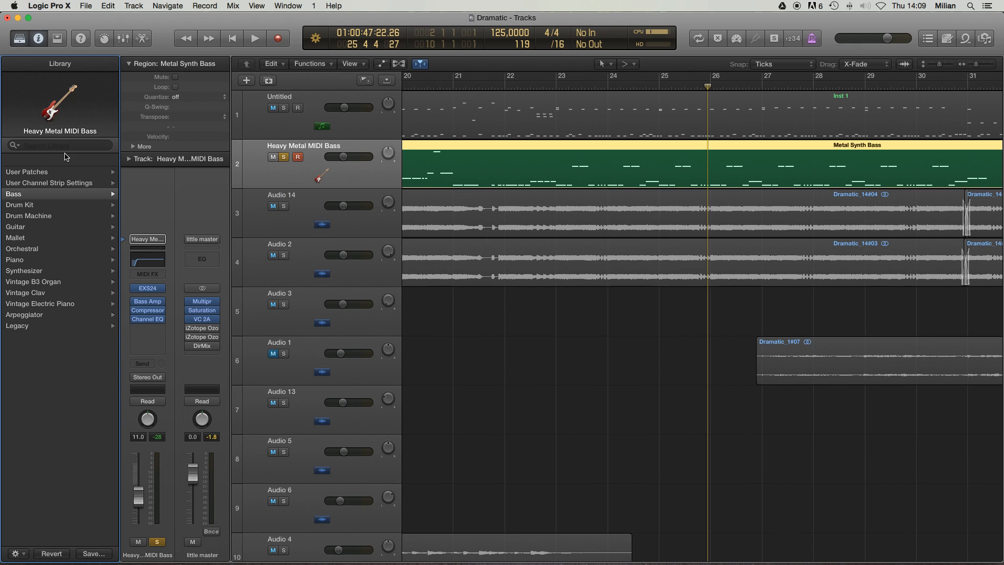
{"action": "left_click", "coordinate": [21, 194]}
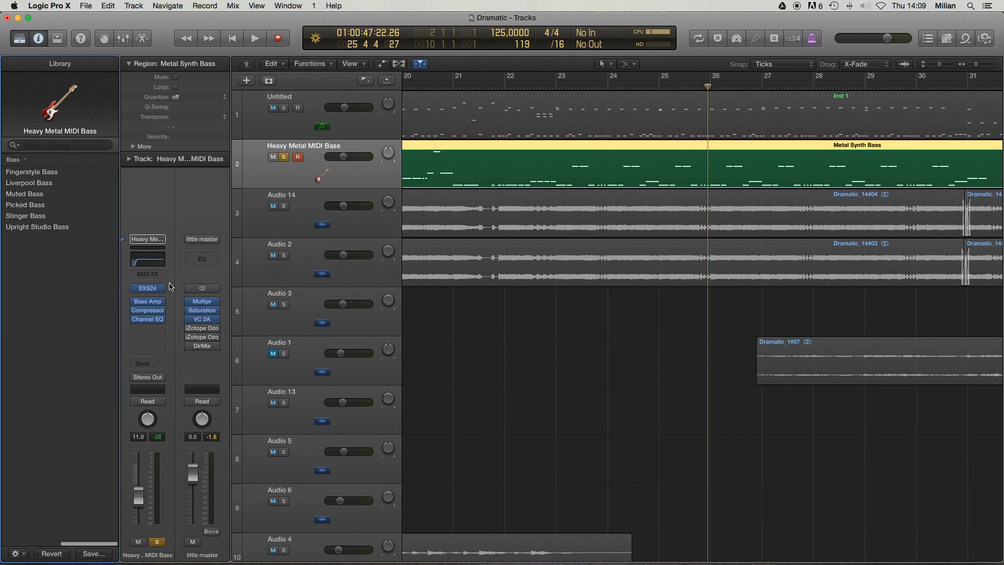
Step: Examine the Bass Amp Designer settings on Heavy Metal MIDI Bass, then close the plug-in window
{"action": "left_click", "coordinate": [150, 302]}
{"action": "left_click_drag", "start_coordinate": [451, 109], "coordinate": [489, 116]}
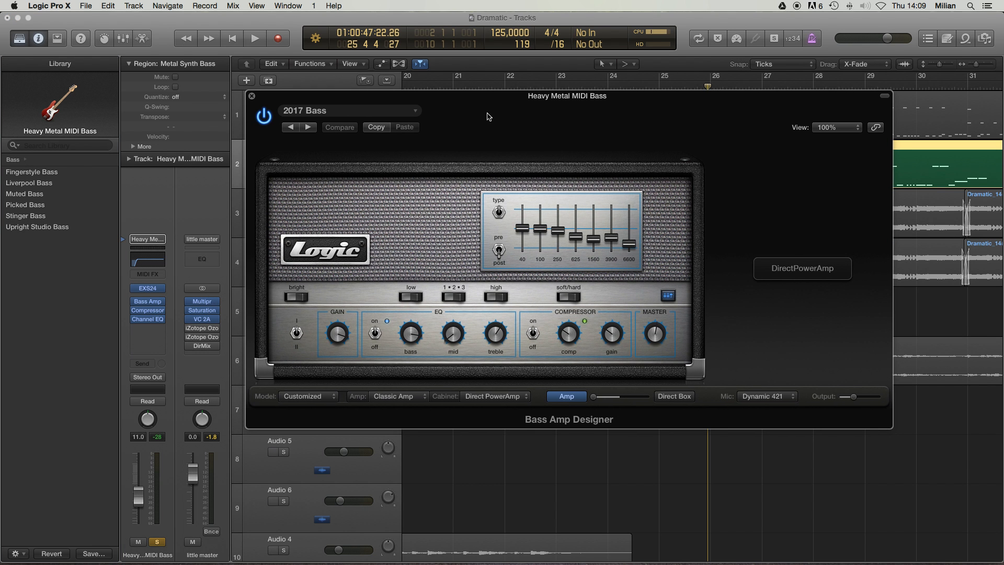
{"action": "left_click_drag", "start_coordinate": [488, 116], "coordinate": [544, 138]}
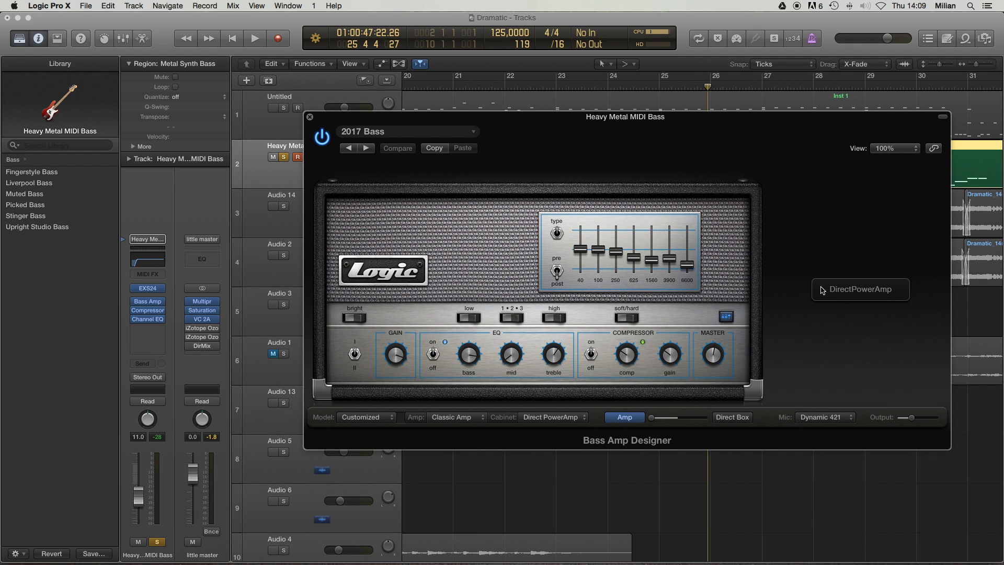
{"action": "left_click", "coordinate": [309, 116]}
Step: Review the Compressor settings and the Channel EQ curve on Heavy Metal MIDI Bass
{"action": "left_click", "coordinate": [147, 310]}
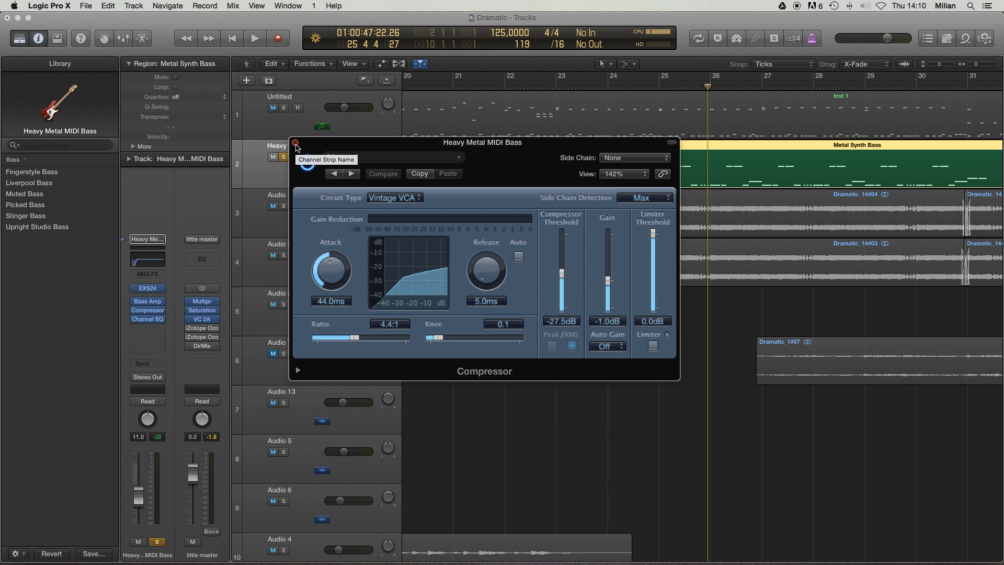
{"action": "left_click", "coordinate": [296, 147]}
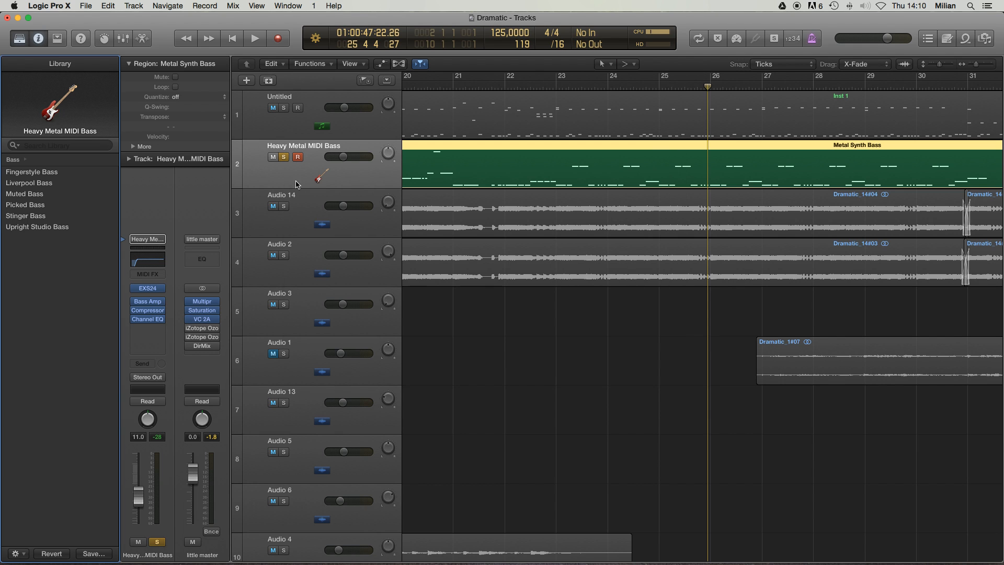
{"action": "left_click", "coordinate": [150, 322]}
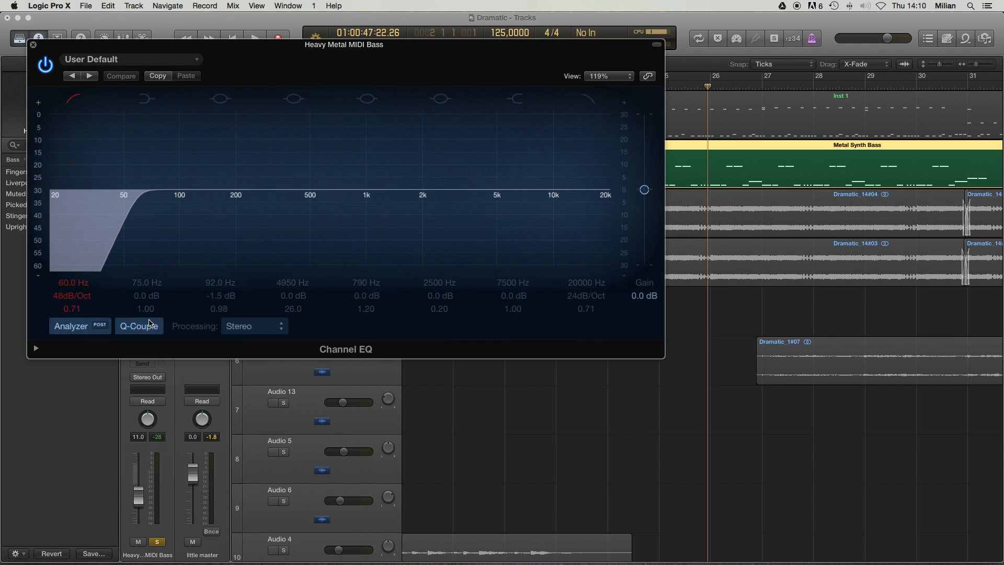
{"action": "left_click_drag", "start_coordinate": [253, 59], "coordinate": [455, 202]}
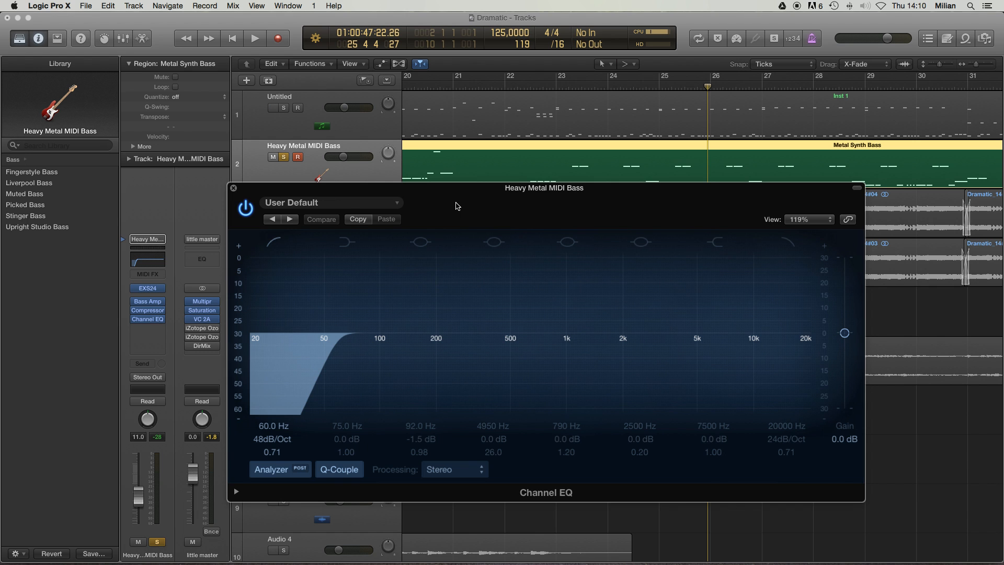
Step: Start playback and solo Audio 14 and Audio 2 alongside Heavy Metal MIDI Bass, listening until about bar 35
{"action": "key", "text": "space"}
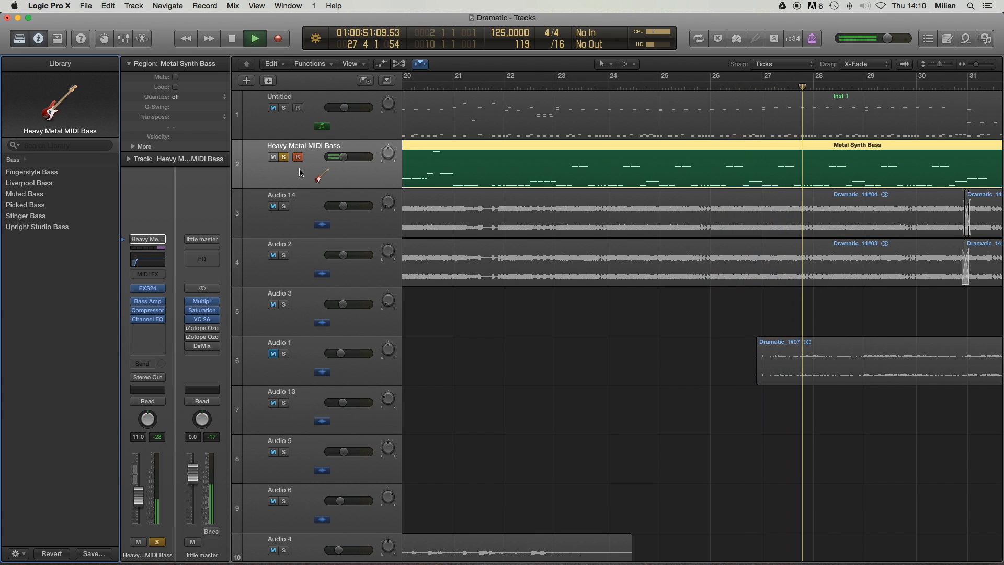
{"action": "left_click", "coordinate": [284, 206]}
{"action": "left_click", "coordinate": [283, 255]}
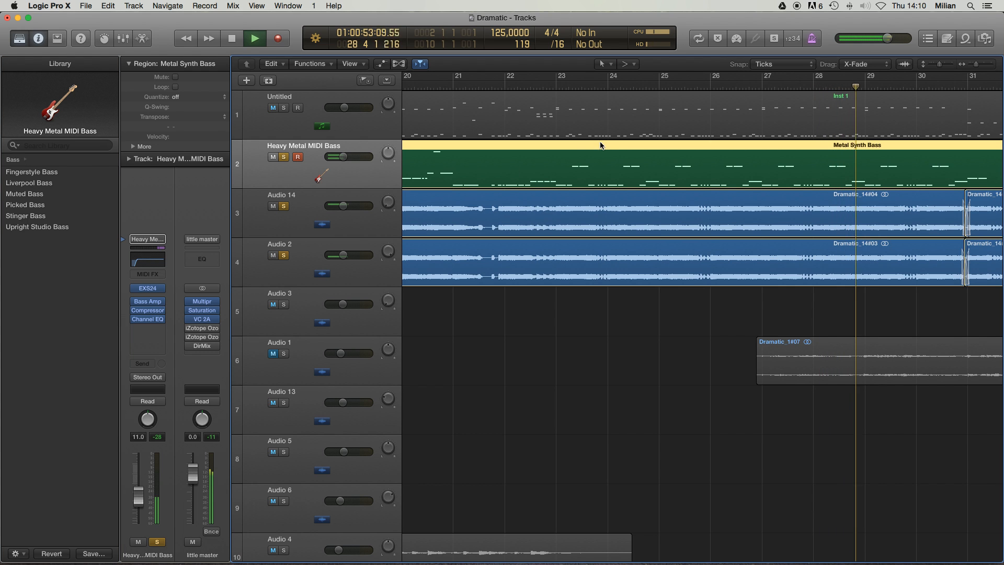
{"action": "scroll", "coordinate": [646, 129], "scroll_direction": "right", "scroll_amount": 3}
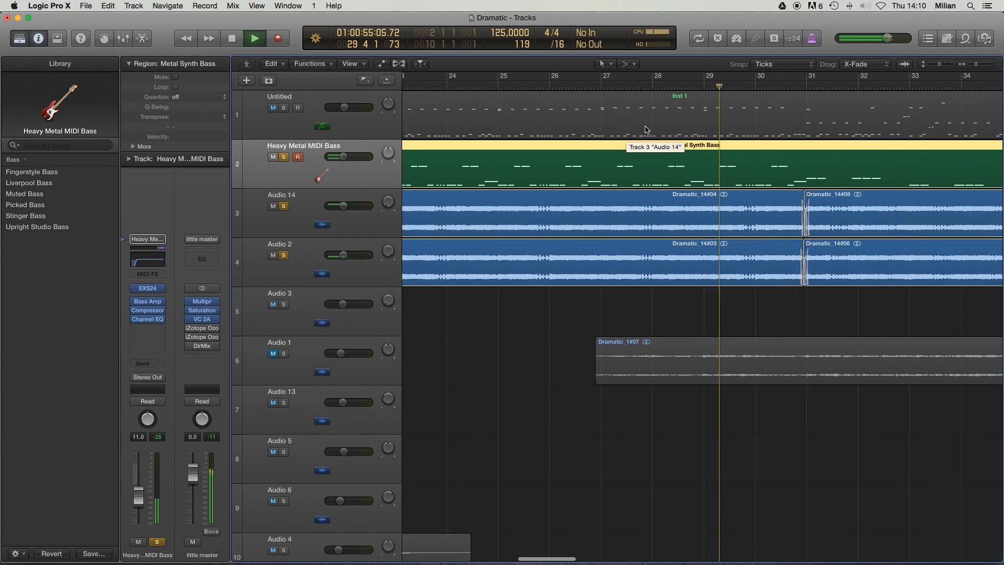
{"action": "scroll", "coordinate": [646, 130], "scroll_direction": "right", "scroll_amount": 5}
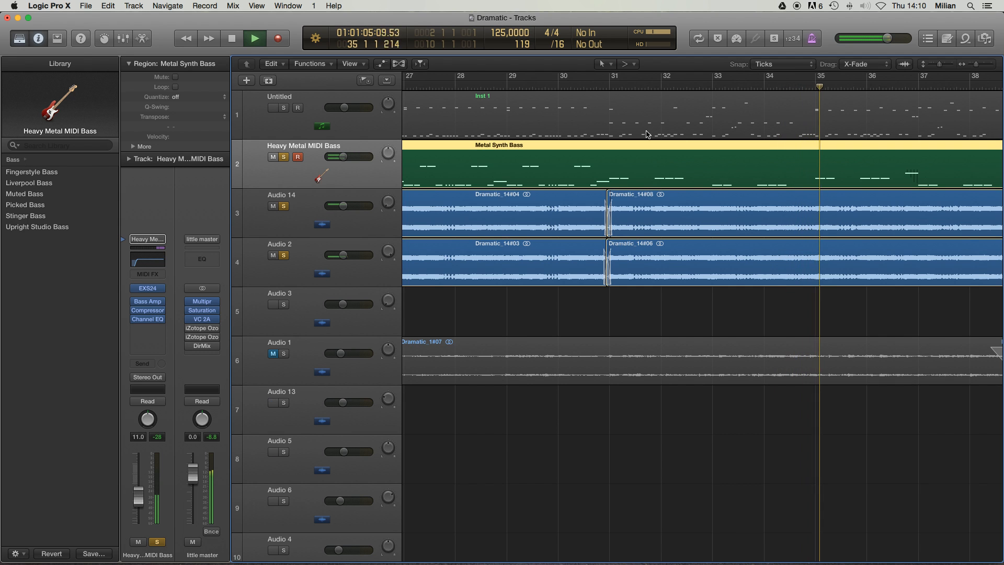
{"action": "key", "text": "space"}
Step: Save the Dramatic project
{"action": "scroll", "coordinate": [840, 107], "scroll_direction": "down", "scroll_amount": 2}
{"action": "scroll", "coordinate": [836, 104], "scroll_direction": "left", "scroll_amount": 4}
{"action": "key", "text": "super+s"}
{"action": "scroll", "coordinate": [837, 104], "scroll_direction": "left", "scroll_amount": 2}
{"action": "scroll", "coordinate": [836, 104], "scroll_direction": "right", "scroll_amount": 2}
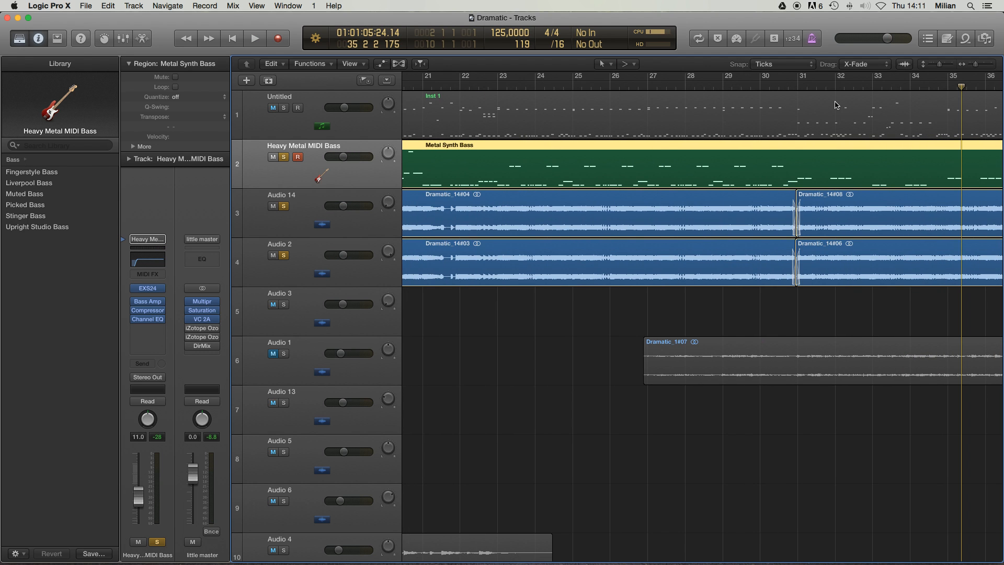
Step: Unsolo Heavy Metal MIDI Bass and audition Audio 14 and Audio 2 without the bass from about bar 35
{"action": "left_click", "coordinate": [283, 157]}
{"action": "key", "text": "space"}
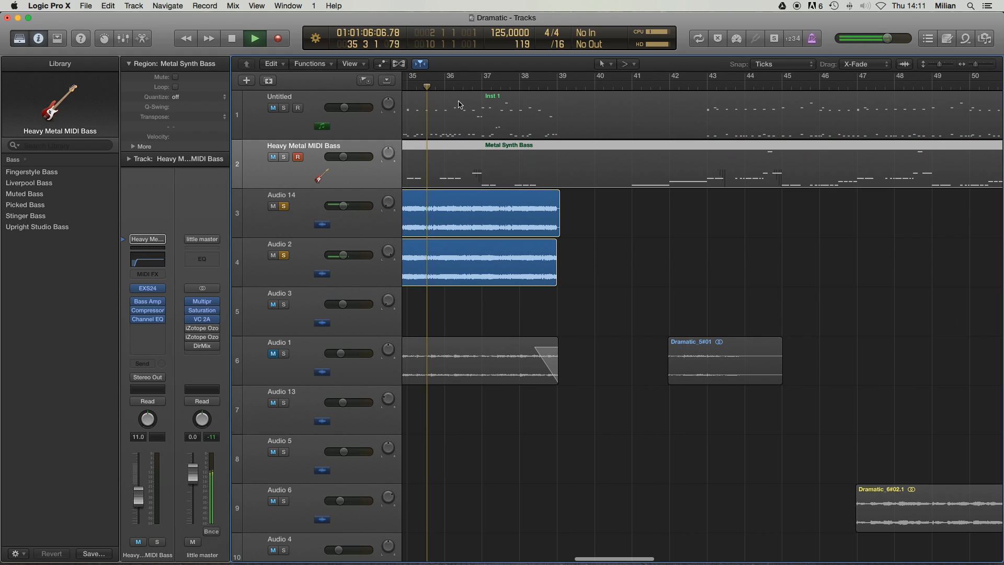
{"action": "key", "text": "space"}
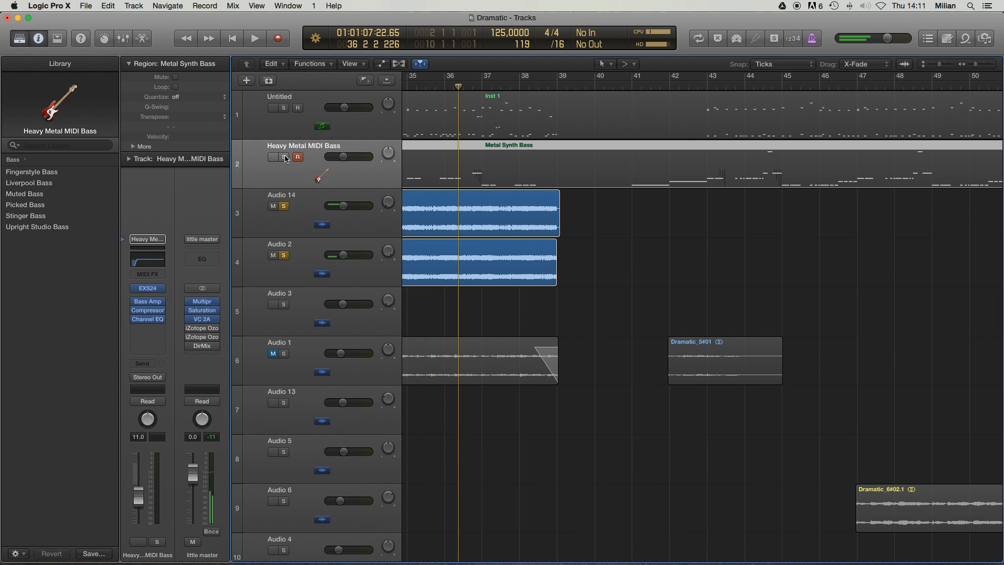
Step: Clear the solos on Audio 14 and Audio 2 and play the full mix from the middle of bar 22
{"action": "left_click", "coordinate": [283, 206]}
{"action": "left_click", "coordinate": [283, 255]}
{"action": "scroll", "coordinate": [548, 137], "scroll_direction": "left", "scroll_amount": 10}
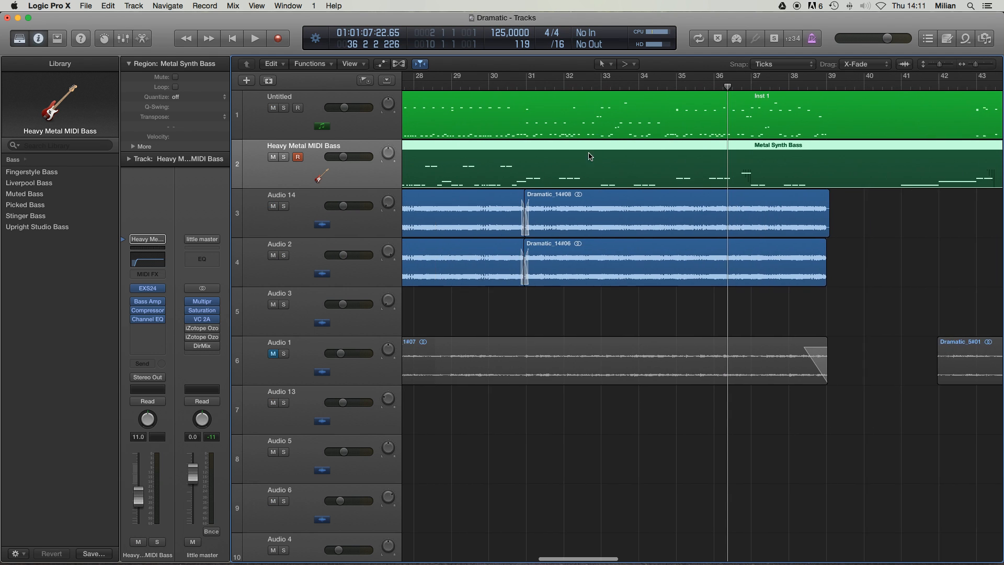
{"action": "scroll", "coordinate": [548, 137], "scroll_direction": "left", "scroll_amount": 2}
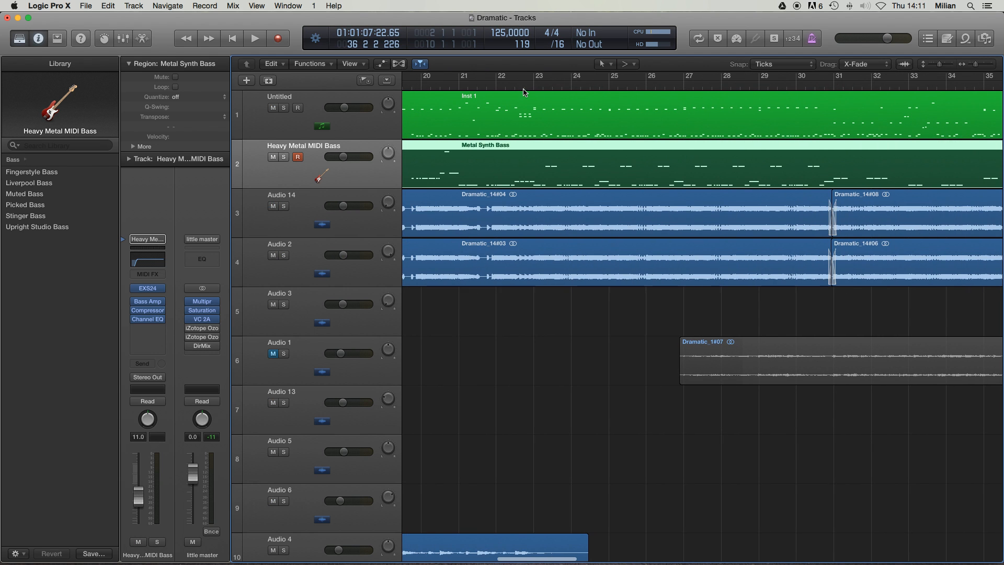
{"action": "left_click", "coordinate": [519, 87]}
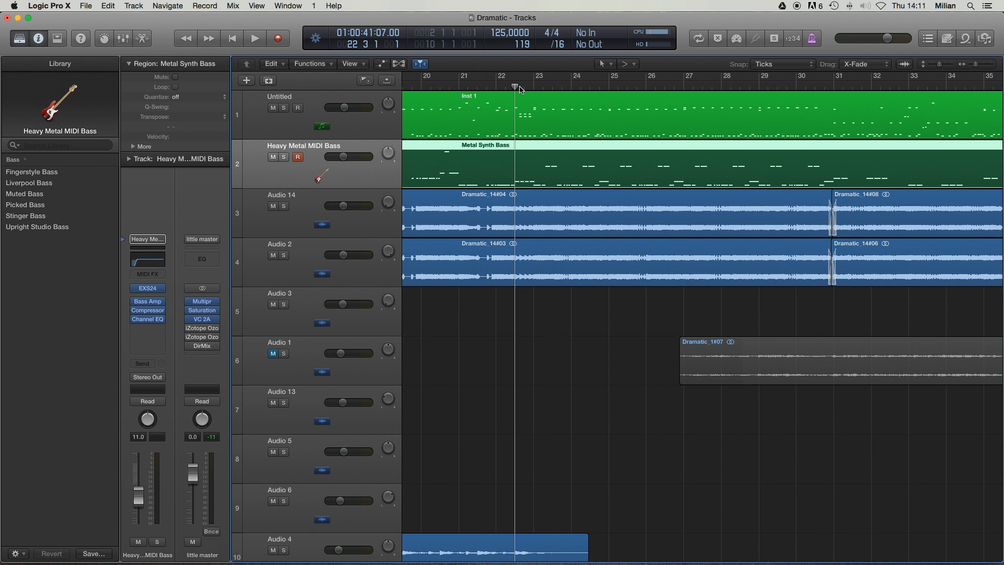
{"action": "key", "text": "space"}
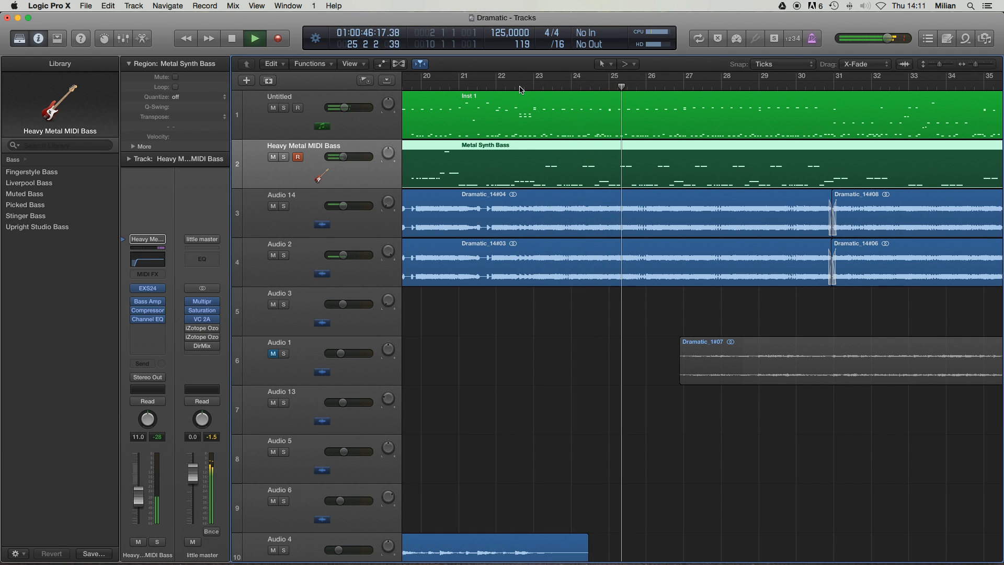
{"action": "key", "text": "space"}
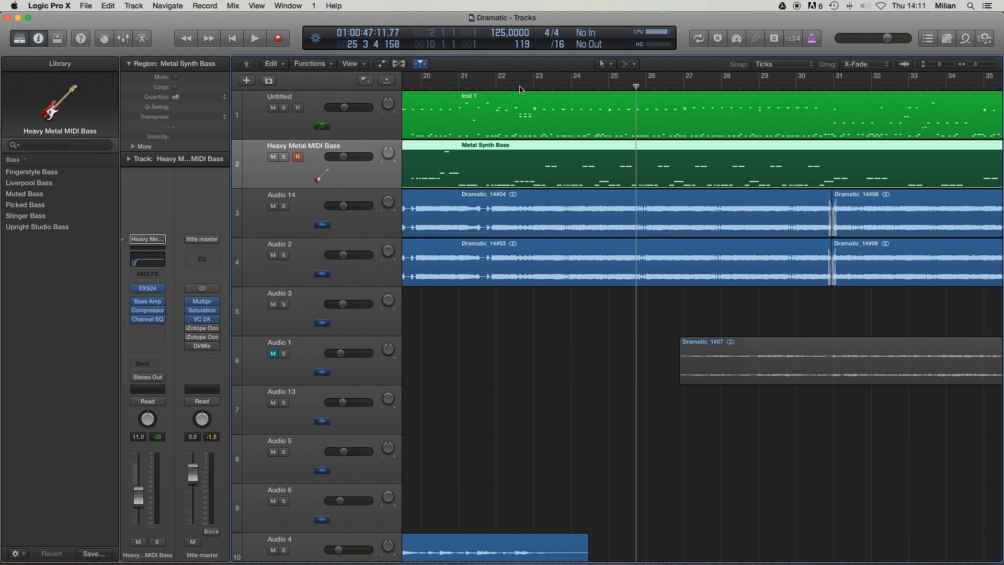
Step: Review the programmed Metal Synth Bass note pattern across bars 23 to 27 in the Piano Roll and return to the arrangement
{"action": "key", "text": "p"}
{"action": "scroll", "coordinate": [550, 278], "scroll_direction": "left", "scroll_amount": 3}
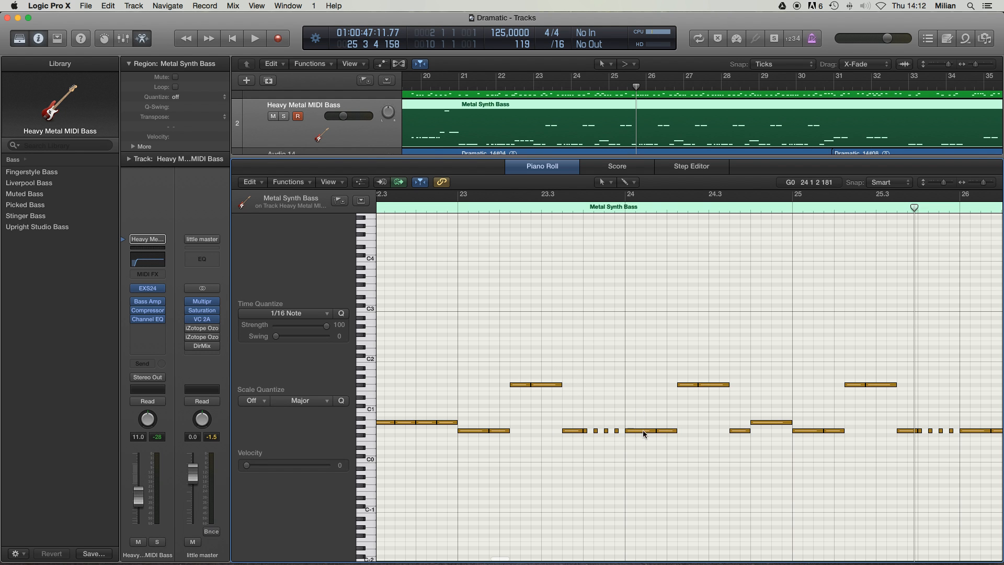
{"action": "scroll", "coordinate": [647, 408], "scroll_direction": "right", "scroll_amount": 3}
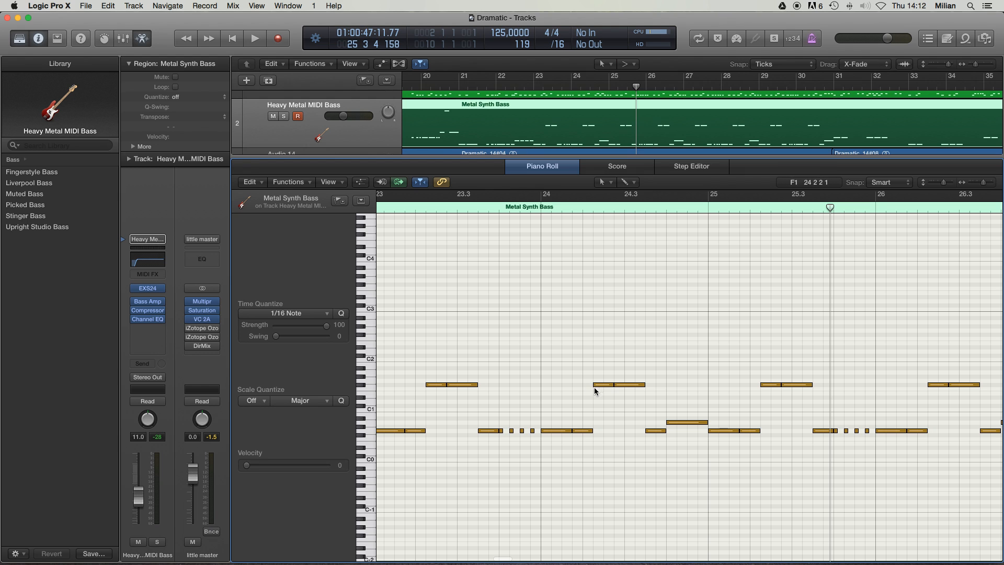
{"action": "scroll", "coordinate": [669, 375], "scroll_direction": "right", "scroll_amount": 3}
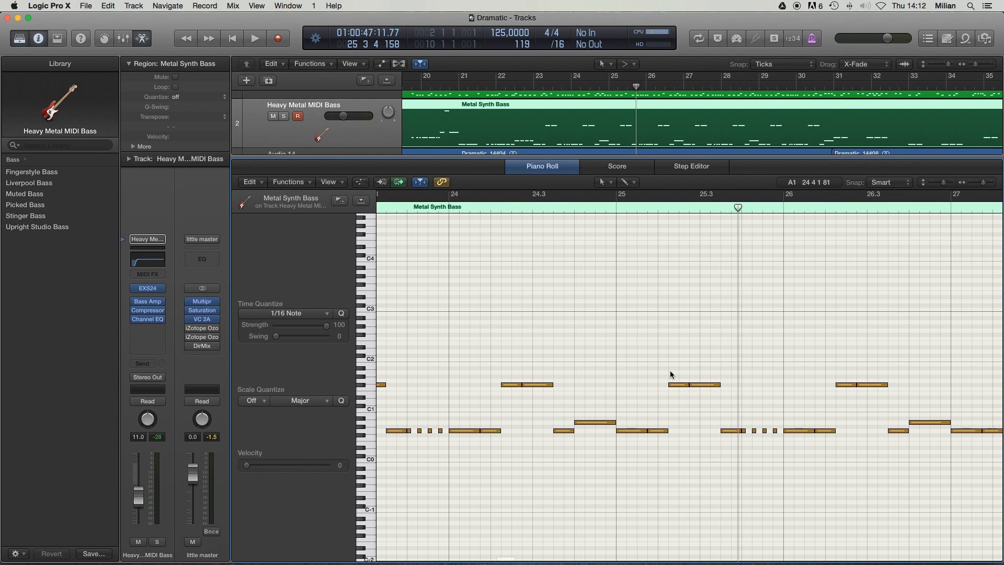
{"action": "scroll", "coordinate": [671, 372], "scroll_direction": "right", "scroll_amount": 3}
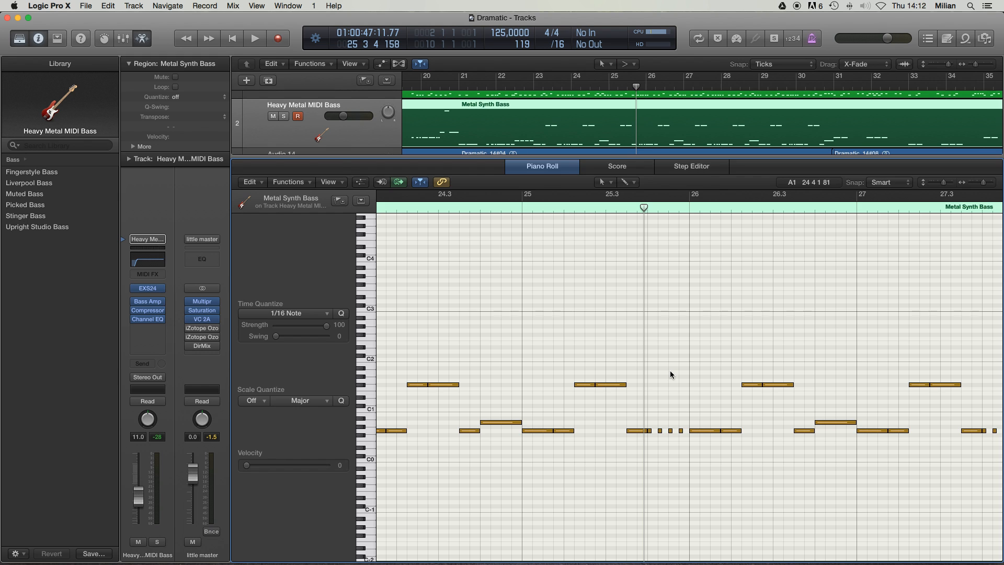
{"action": "key", "text": "e"}
{"action": "scroll", "coordinate": [370, 287], "scroll_direction": "up", "scroll_amount": 3}
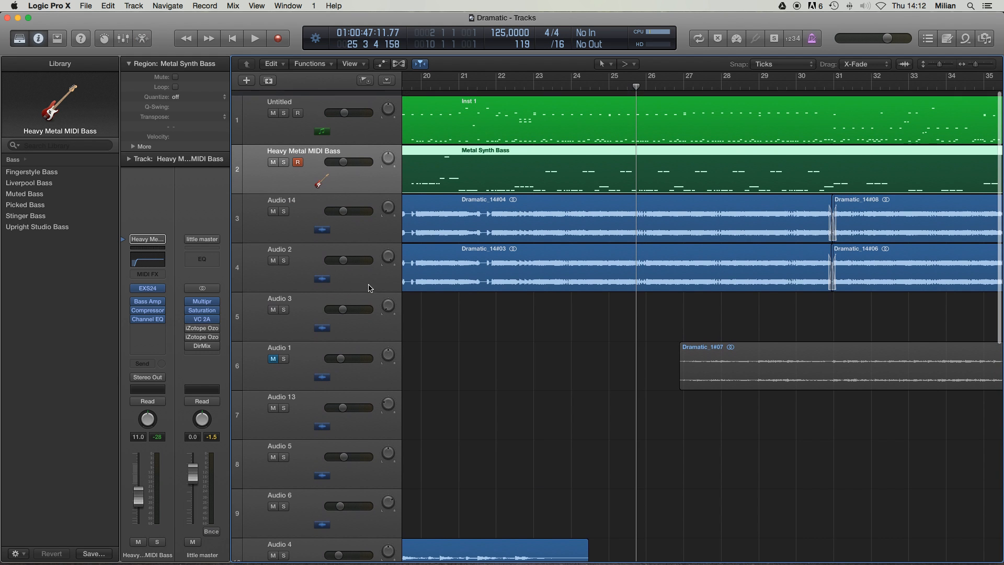
{"action": "scroll", "coordinate": [516, 256], "scroll_direction": "right", "scroll_amount": 3}
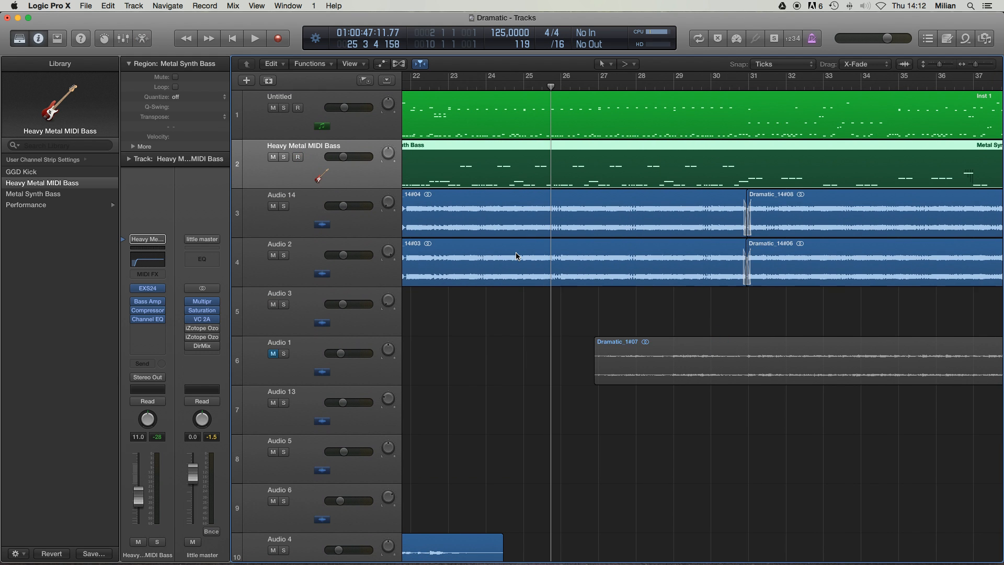